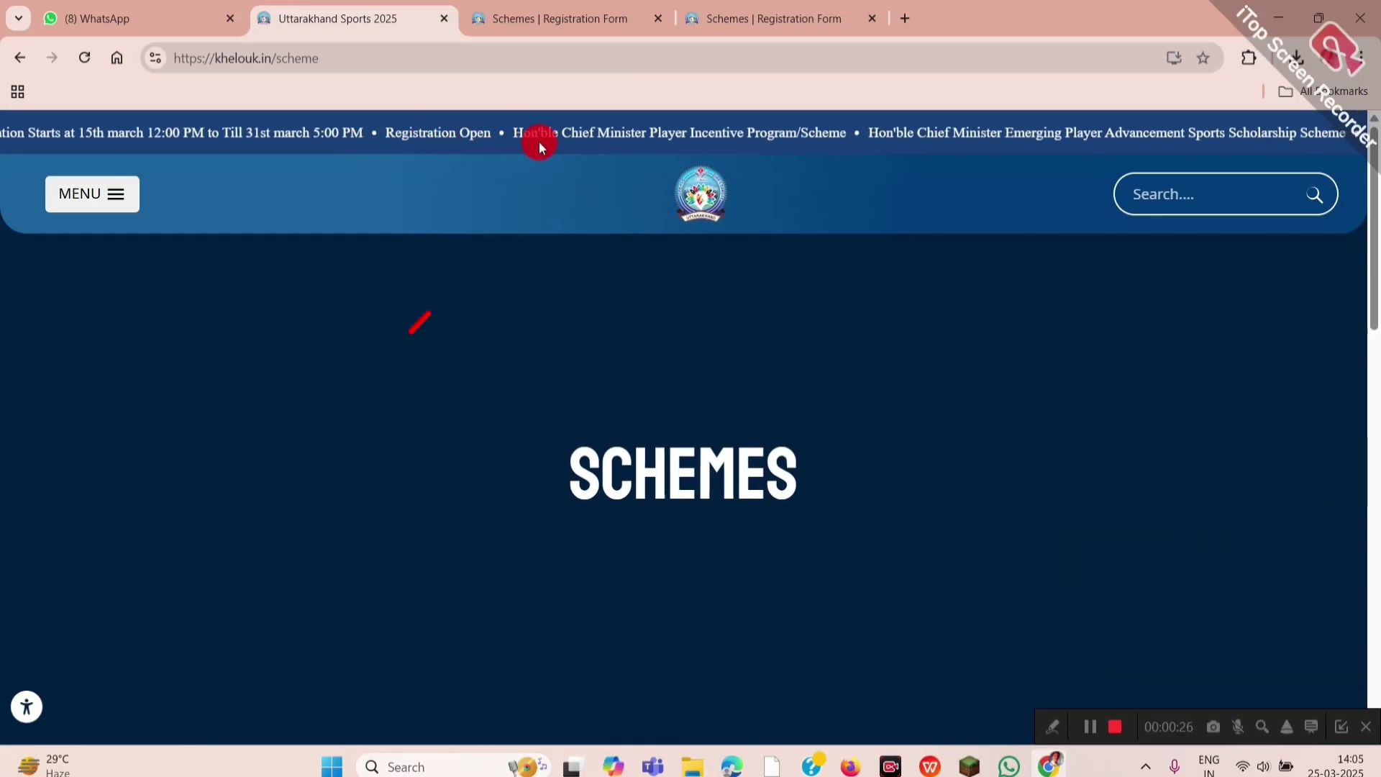
View the Player Incentive Program registration form from the announcement link, check the other open form pages, and return to the schemes page.
{"action": "left_click", "coordinate": [599, 140]}
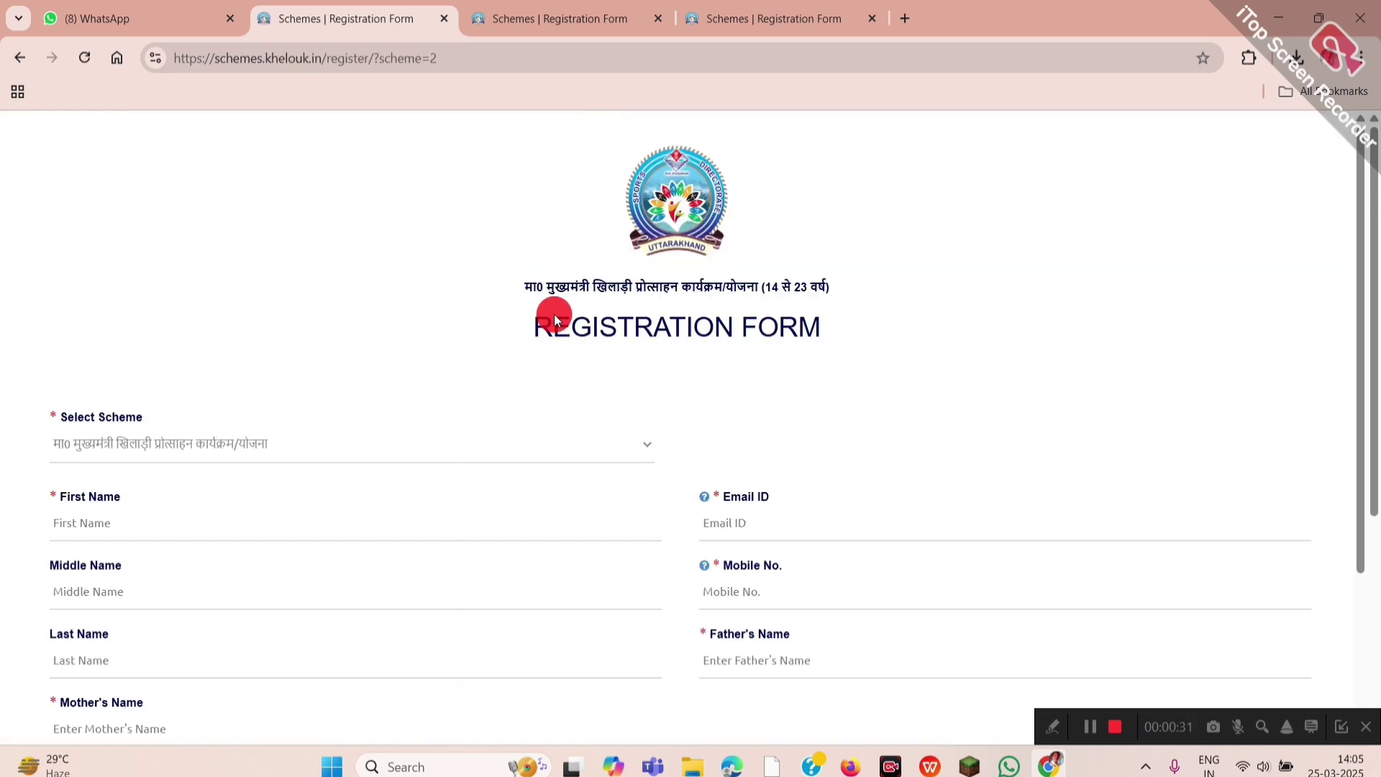
{"action": "left_click", "coordinate": [554, 20]}
{"action": "left_click", "coordinate": [769, 20]}
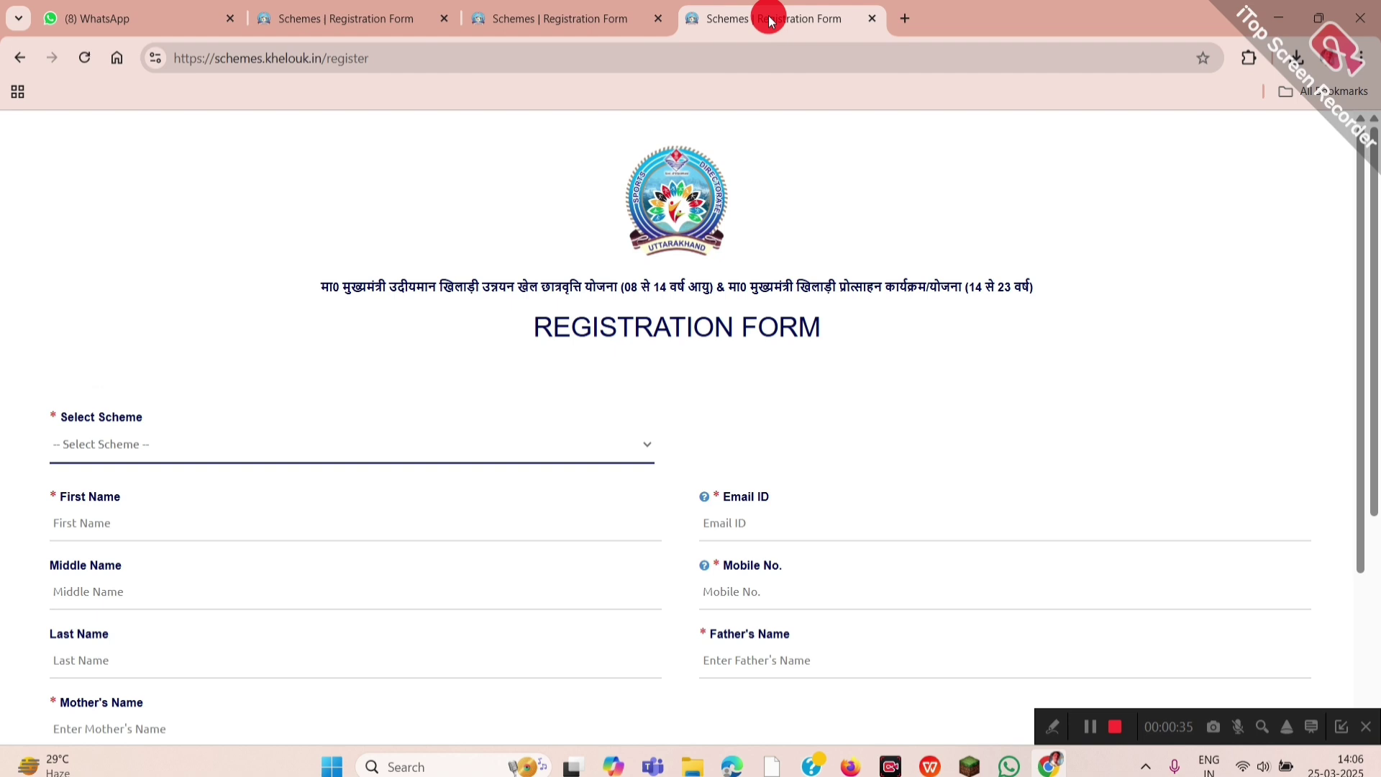
{"action": "left_click", "coordinate": [382, 19]}
{"action": "left_click", "coordinate": [18, 61]}
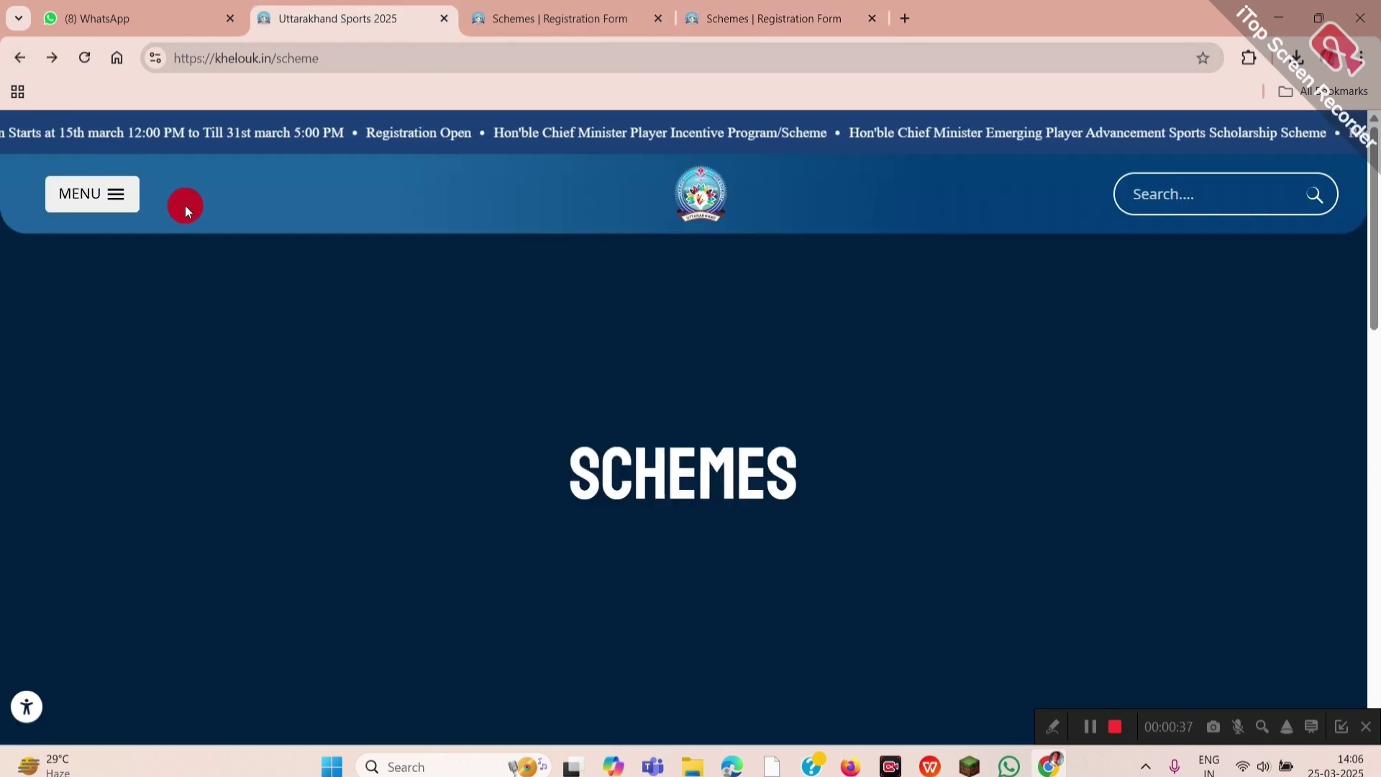
Open the Schemes page from the site navigation and view the details of the Emerging Player Advancement Sports Scholarship Scheme.
{"action": "left_click", "coordinate": [99, 203]}
{"action": "scroll", "coordinate": [130, 324], "scroll_direction": "down", "scroll_amount": 4}
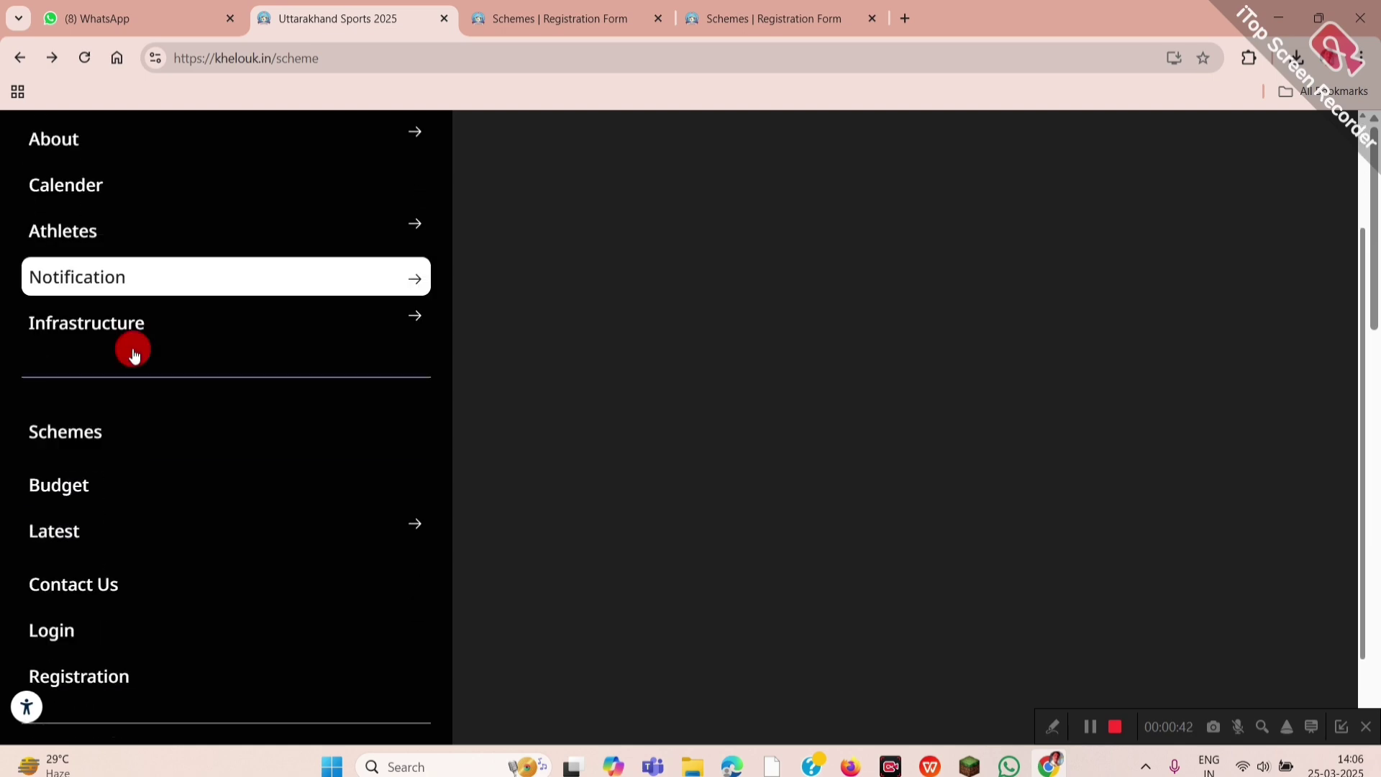
{"action": "left_click", "coordinate": [137, 335]}
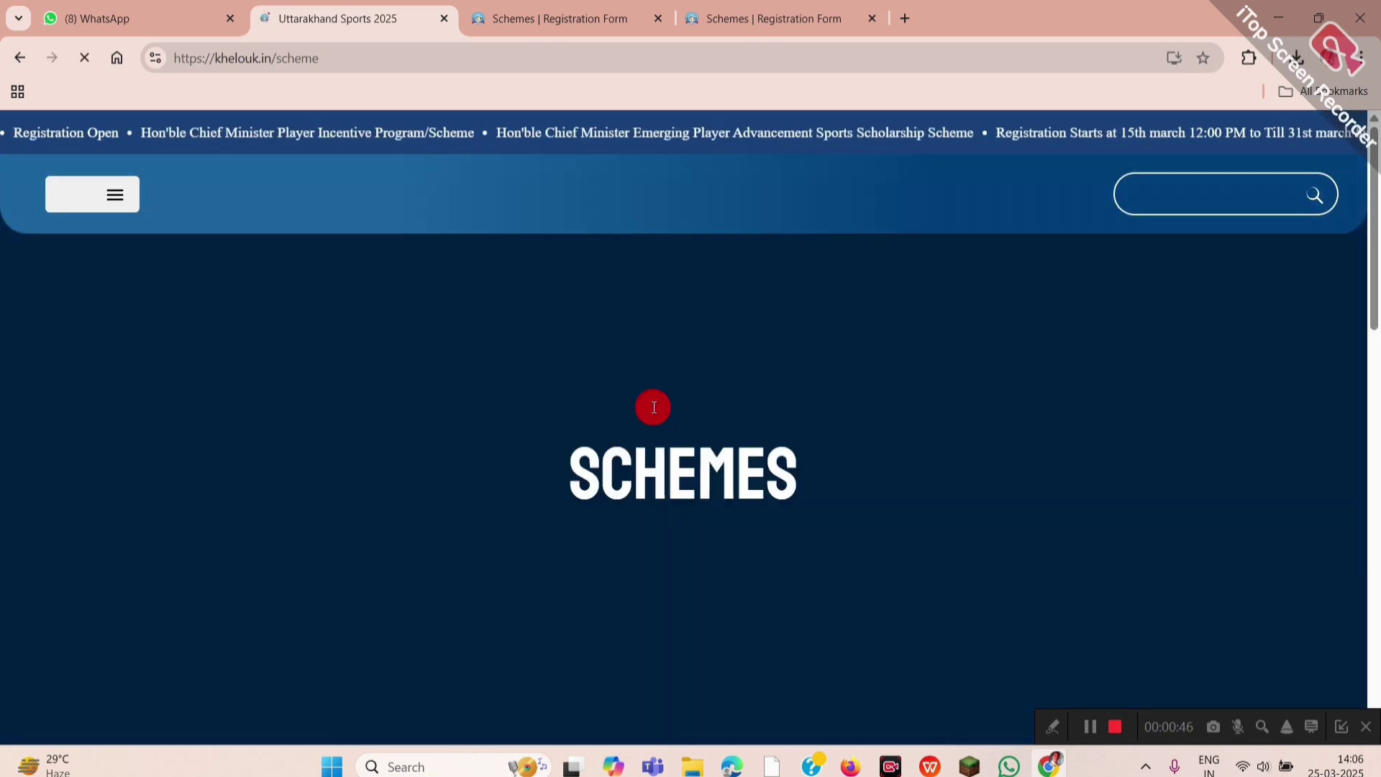
{"action": "scroll", "coordinate": [660, 417], "scroll_direction": "down", "scroll_amount": 9}
{"action": "scroll", "coordinate": [662, 420], "scroll_direction": "down", "scroll_amount": 3}
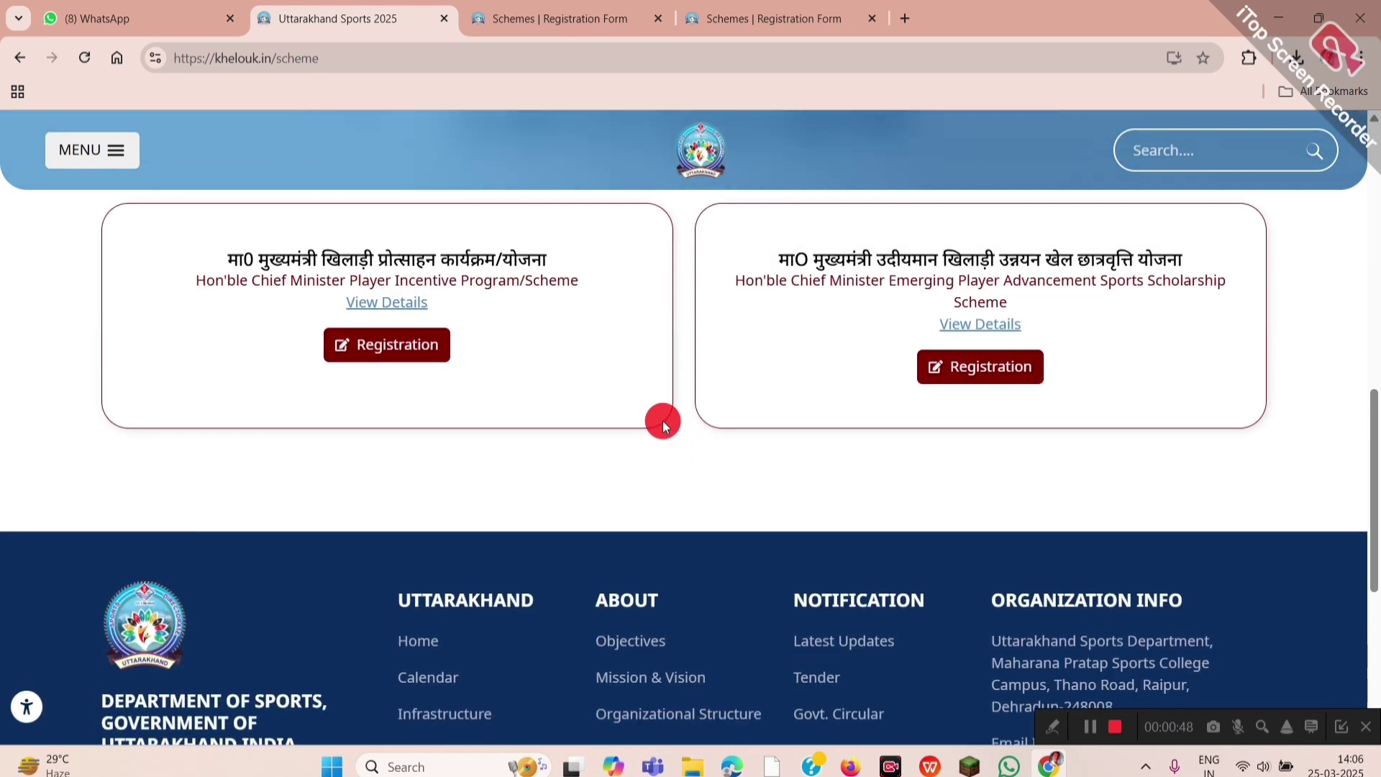
{"action": "scroll", "coordinate": [663, 421], "scroll_direction": "up", "scroll_amount": 1}
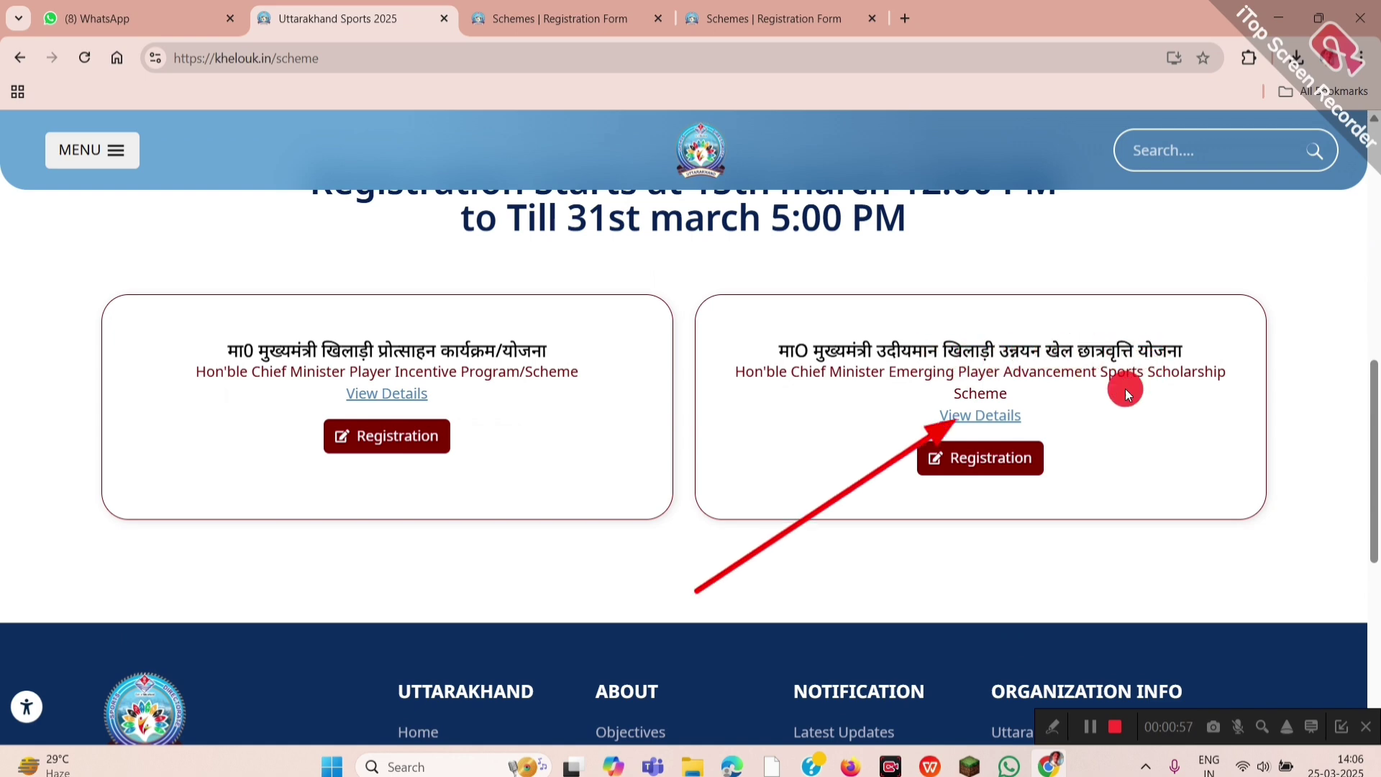
{"action": "left_click", "coordinate": [980, 417]}
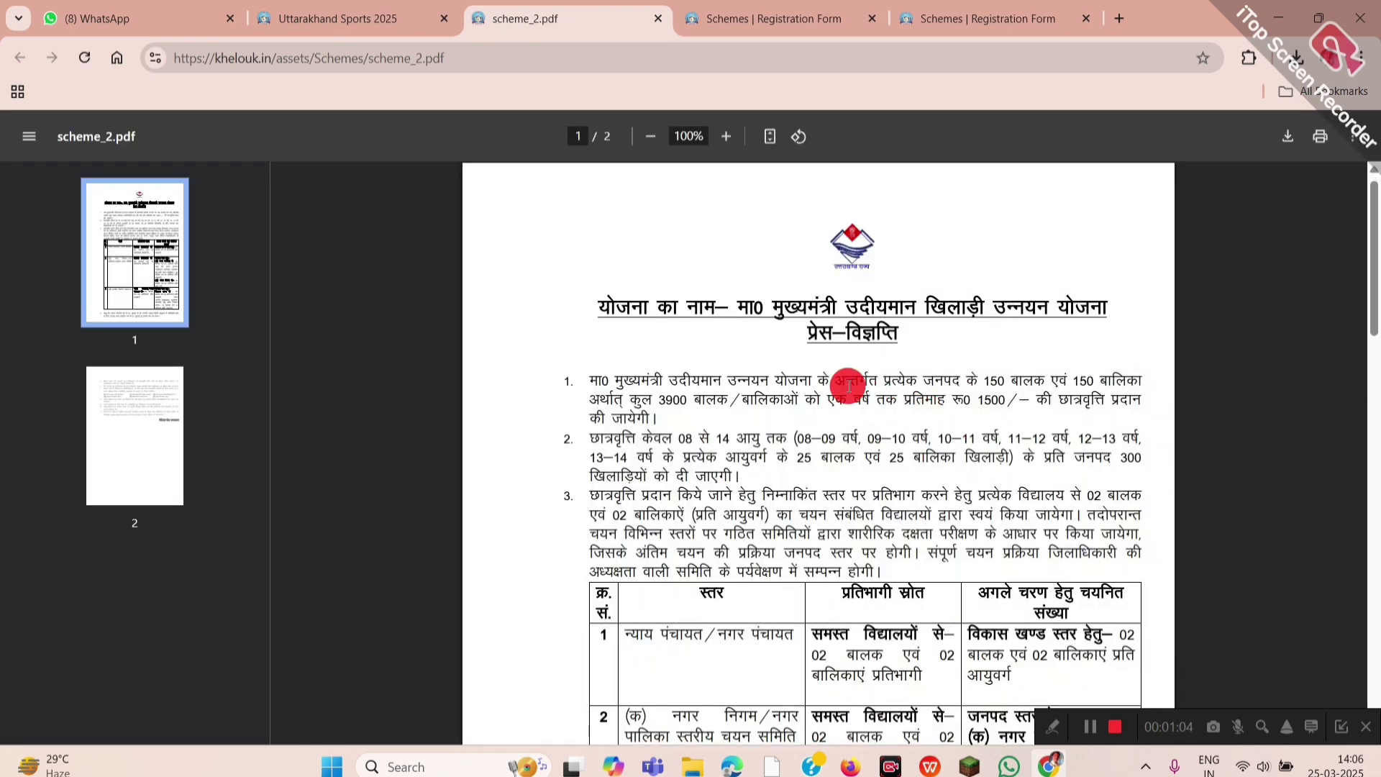
Read through scheme_2.pdf, examining the scholarship terms, age groups, selection levels, eligibility rules, physical tests and required documents.
{"action": "scroll", "coordinate": [850, 386], "scroll_direction": "down", "scroll_amount": 2}
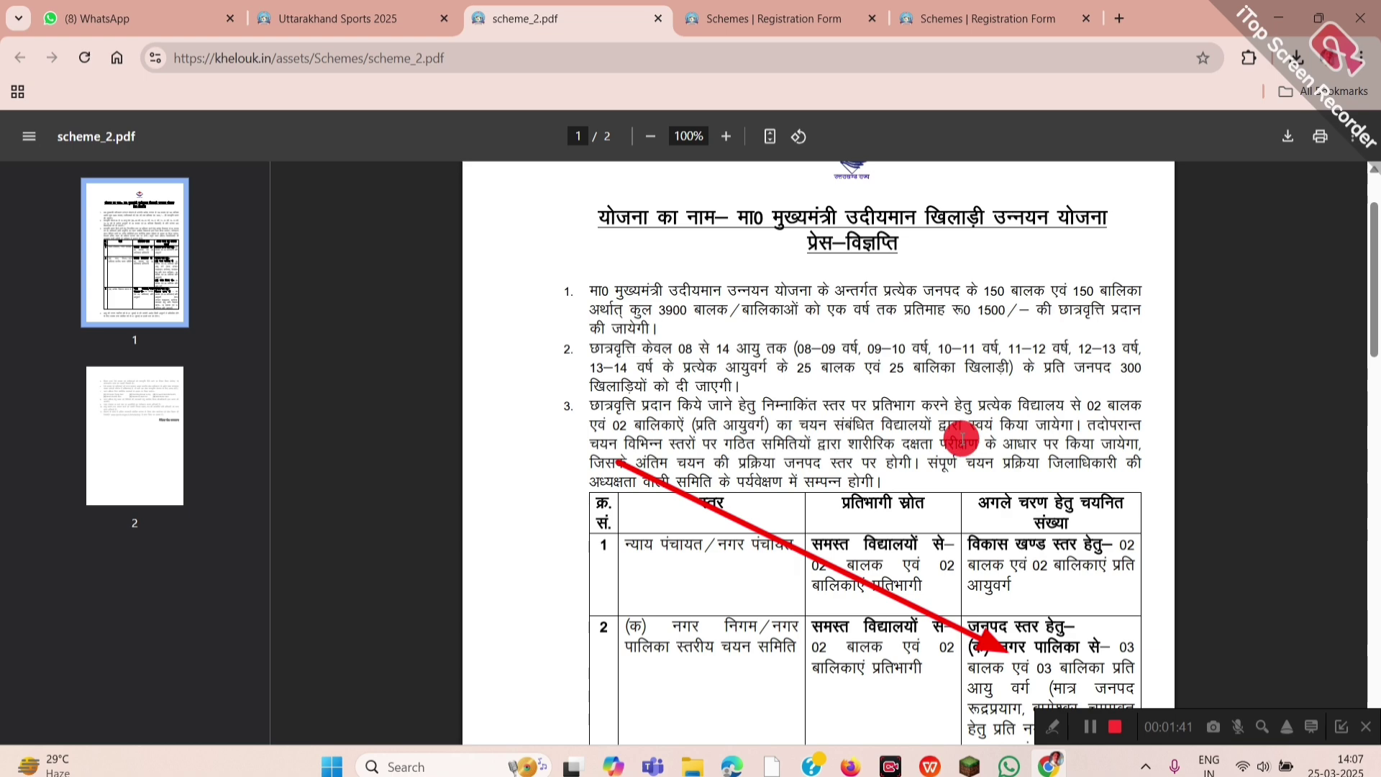
{"action": "scroll", "coordinate": [794, 426], "scroll_direction": "down", "scroll_amount": 2}
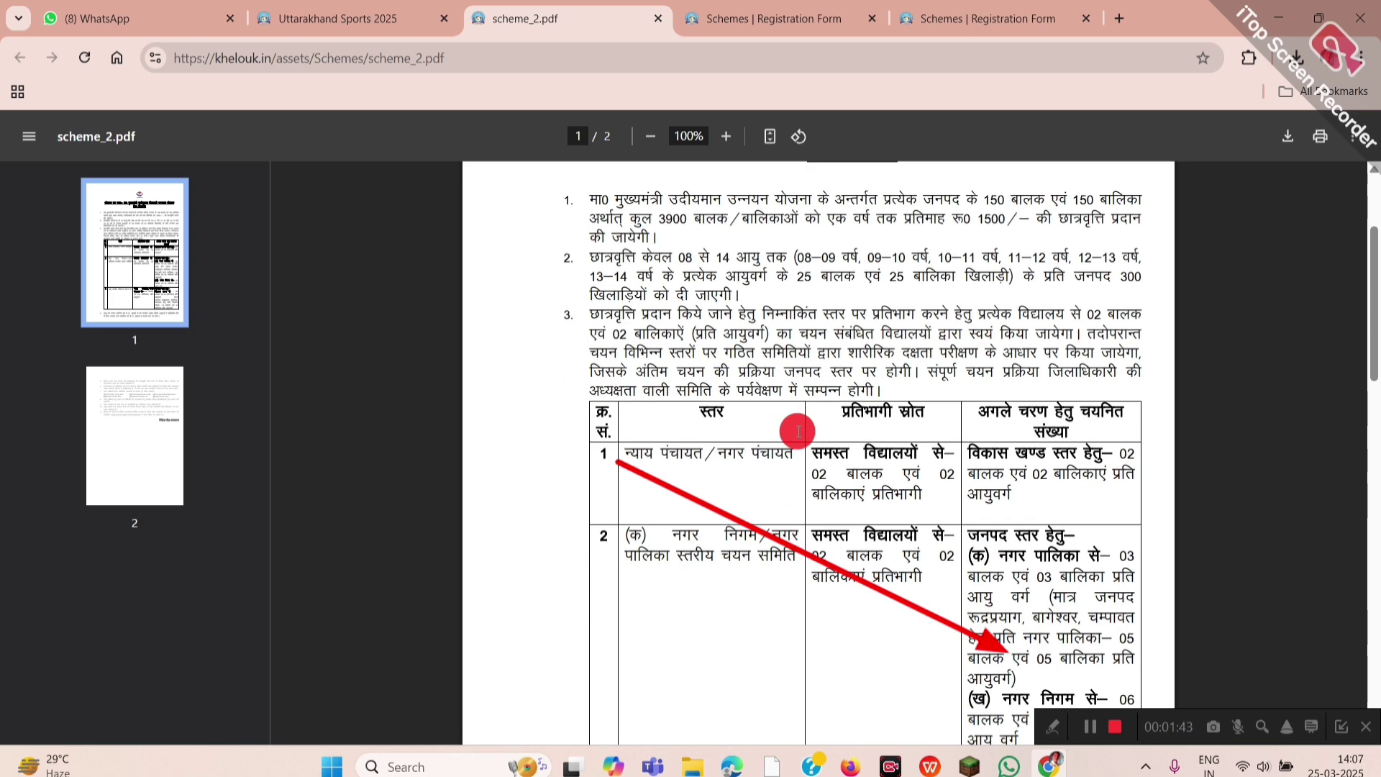
{"action": "scroll", "coordinate": [630, 360], "scroll_direction": "down", "scroll_amount": 1}
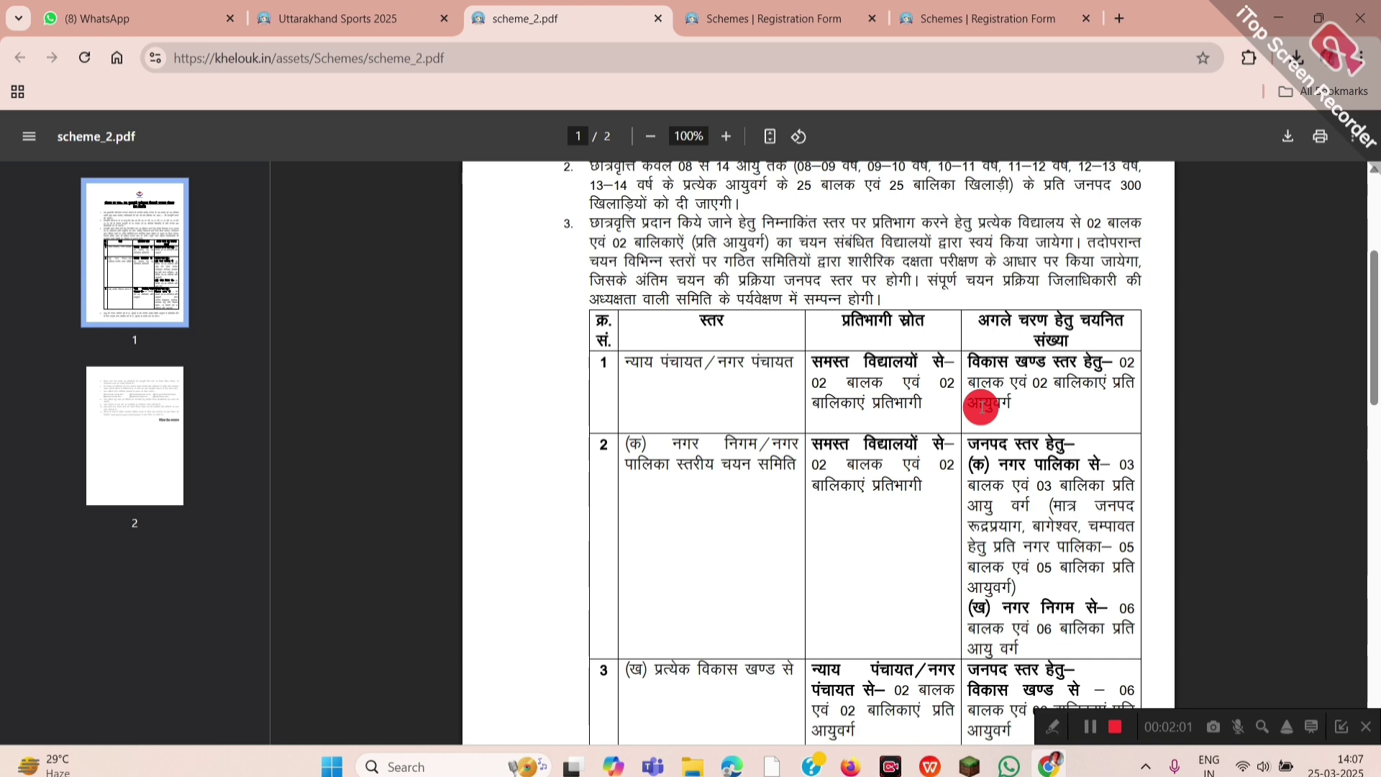
{"action": "scroll", "coordinate": [982, 406], "scroll_direction": "down", "scroll_amount": 3}
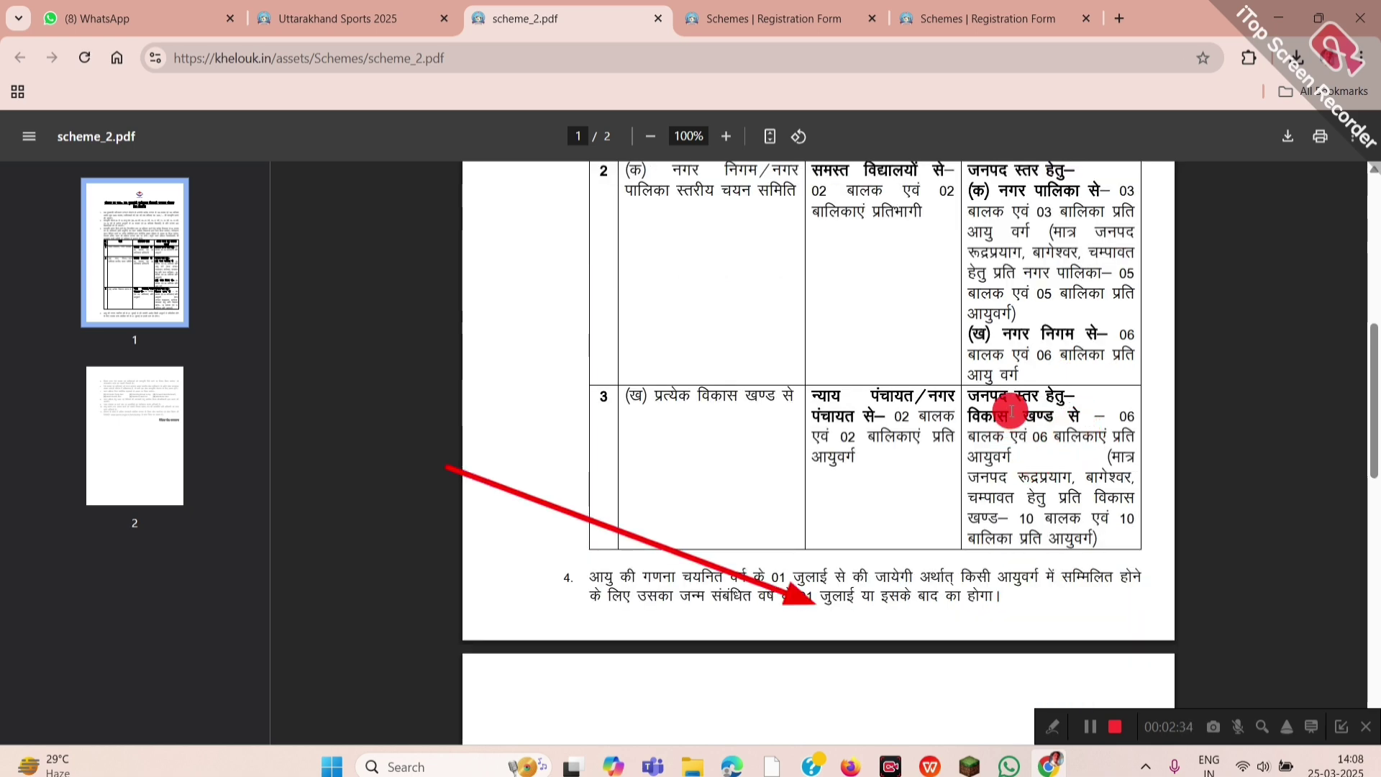
{"action": "scroll", "coordinate": [809, 530], "scroll_direction": "down", "scroll_amount": 2}
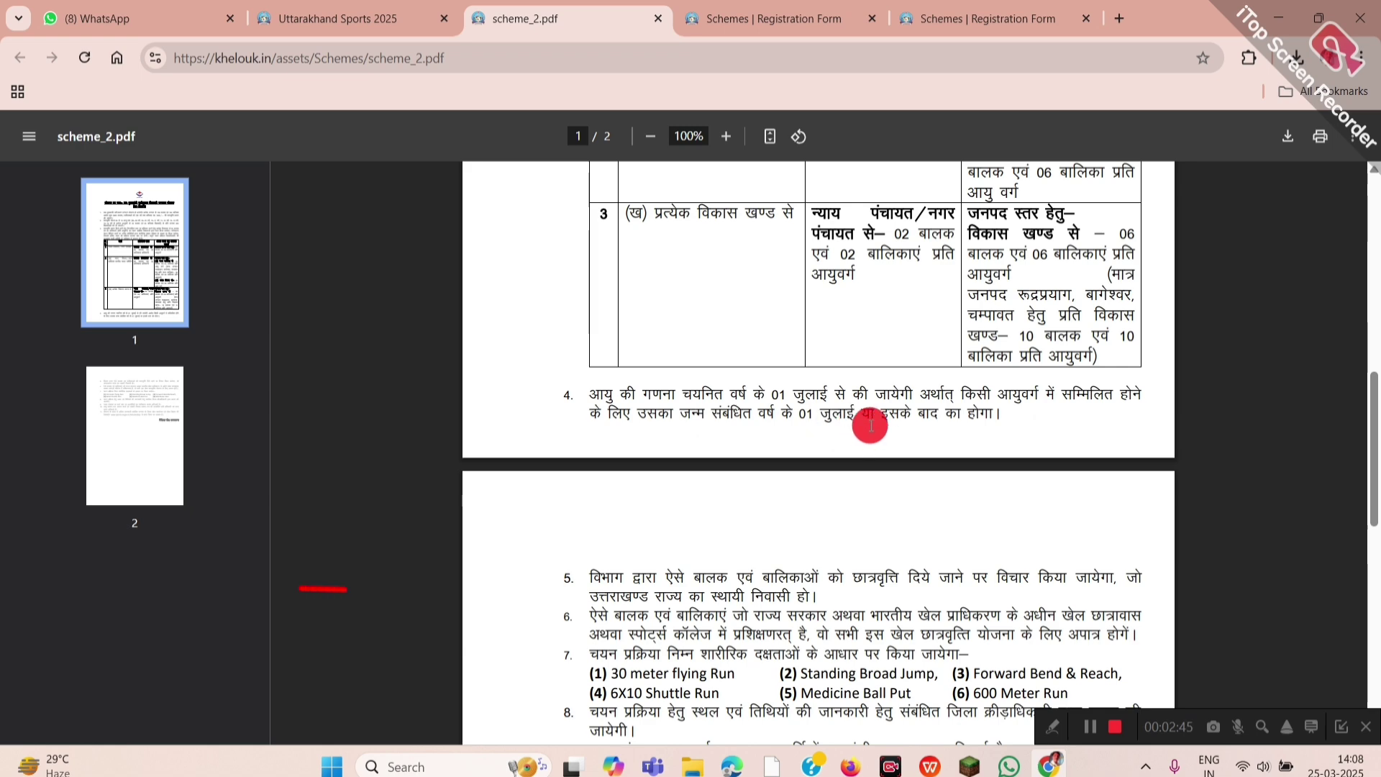
{"action": "scroll", "coordinate": [927, 434], "scroll_direction": "down", "scroll_amount": 4}
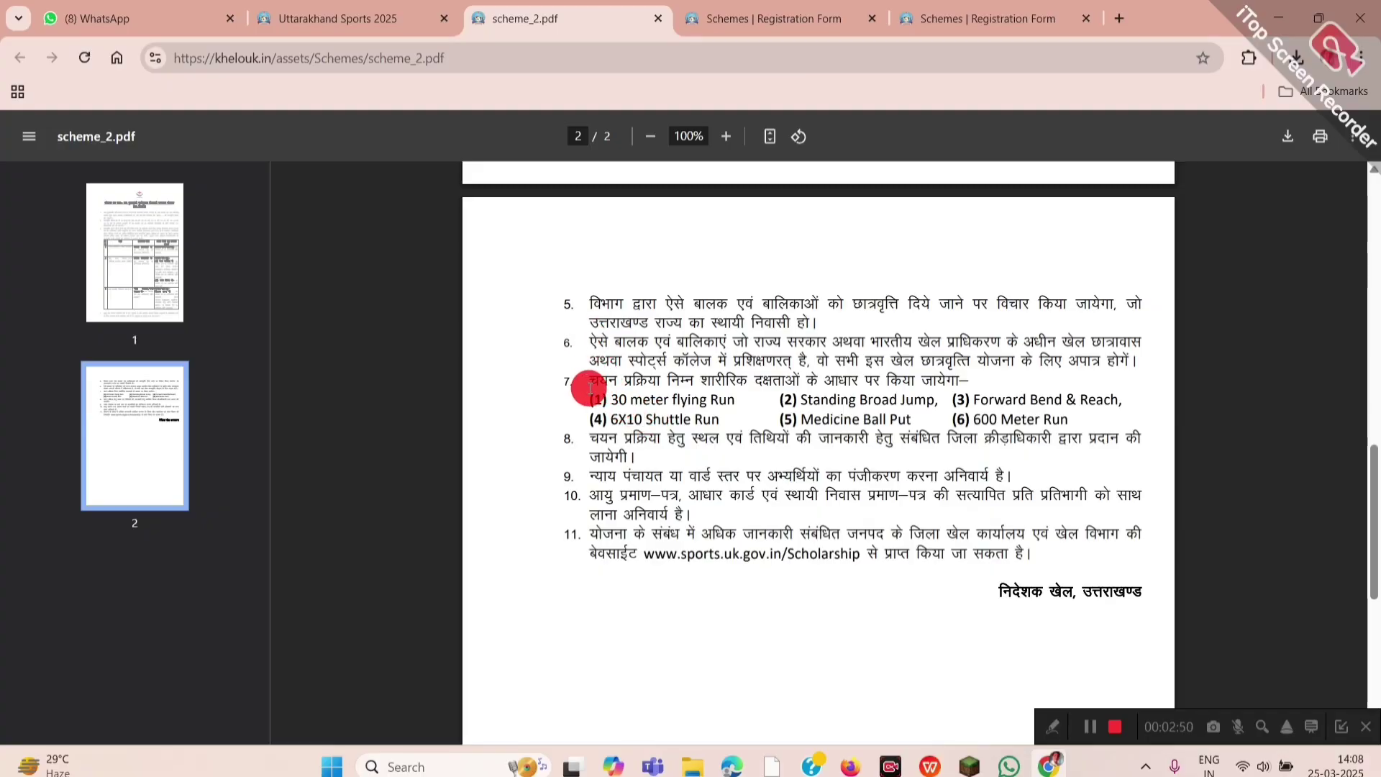
{"action": "left_click_drag", "start_coordinate": [590, 388], "coordinate": [1124, 400]}
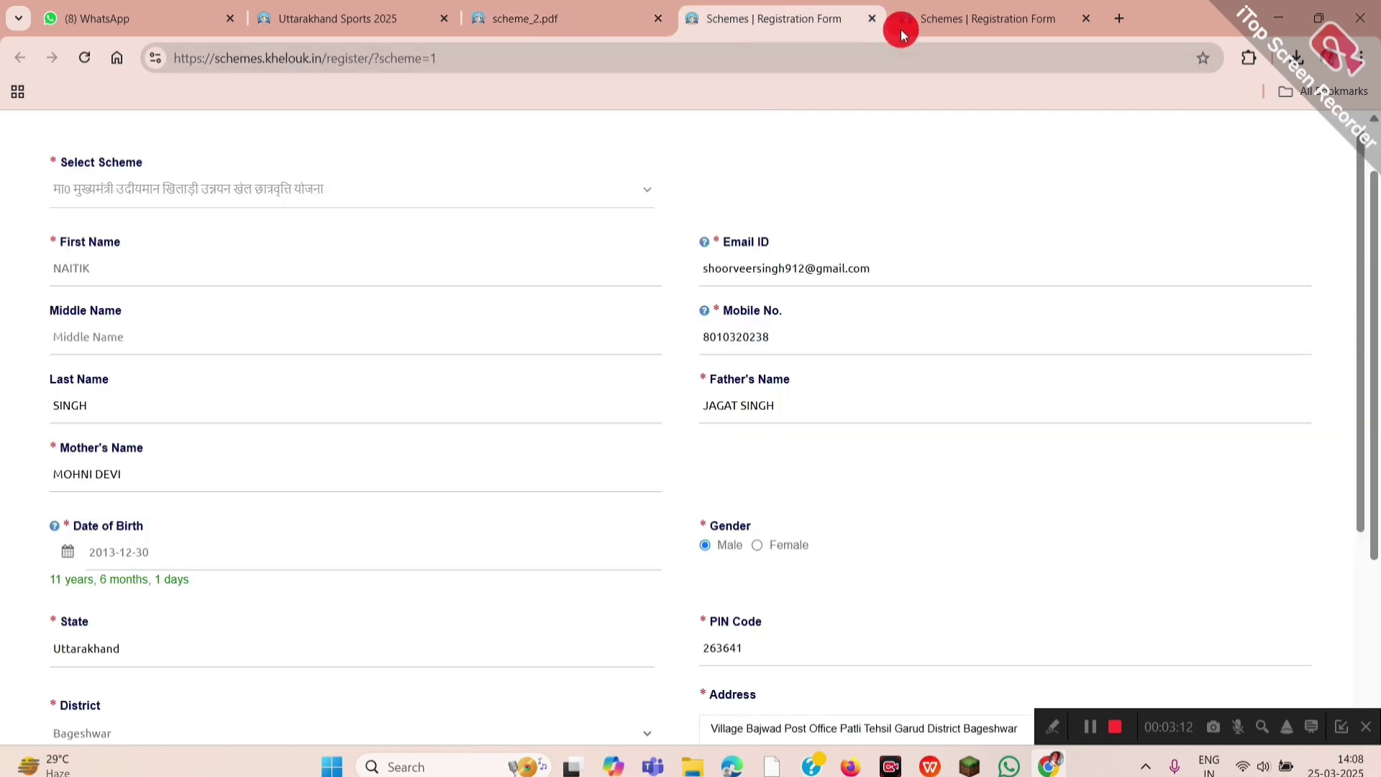
Switch to the blank registration form and select the scheme मा0 मुख्यमंत्री उदीयमान खिलाड़ी उन्नयन खेल छात्रवृत्ति योजना.
{"action": "left_click", "coordinate": [902, 29]}
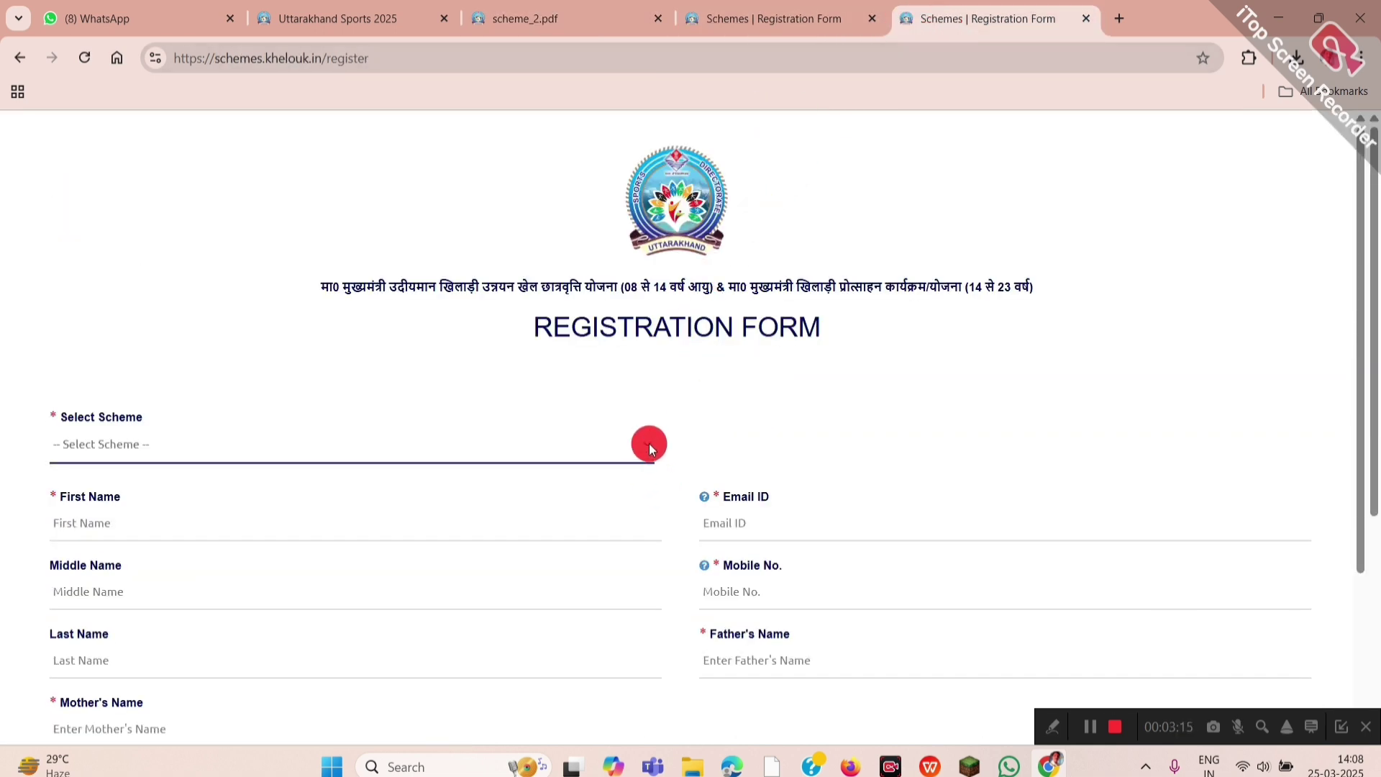
{"action": "scroll", "coordinate": [626, 432], "scroll_direction": "down", "scroll_amount": 1}
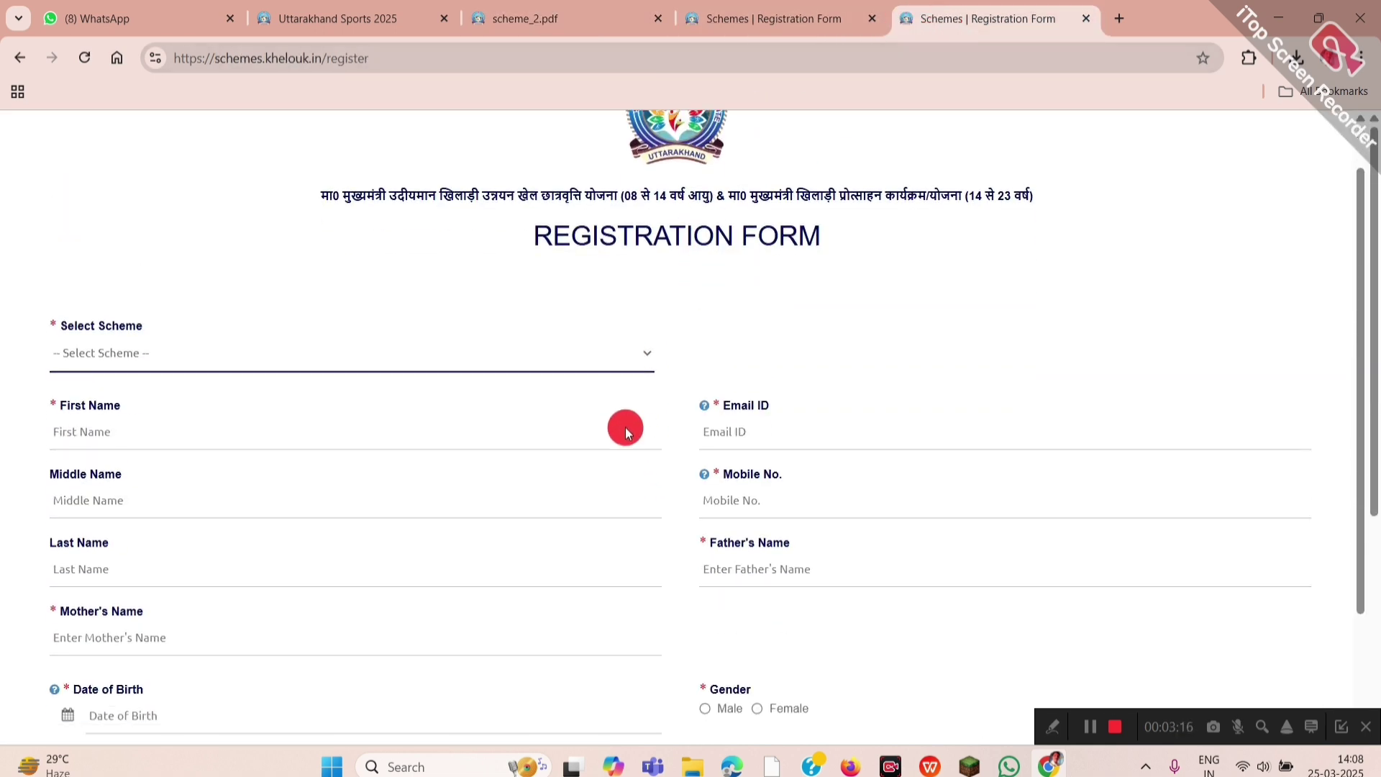
{"action": "left_click", "coordinate": [646, 356]}
{"action": "left_click", "coordinate": [646, 356]}
{"action": "left_click", "coordinate": [646, 356]}
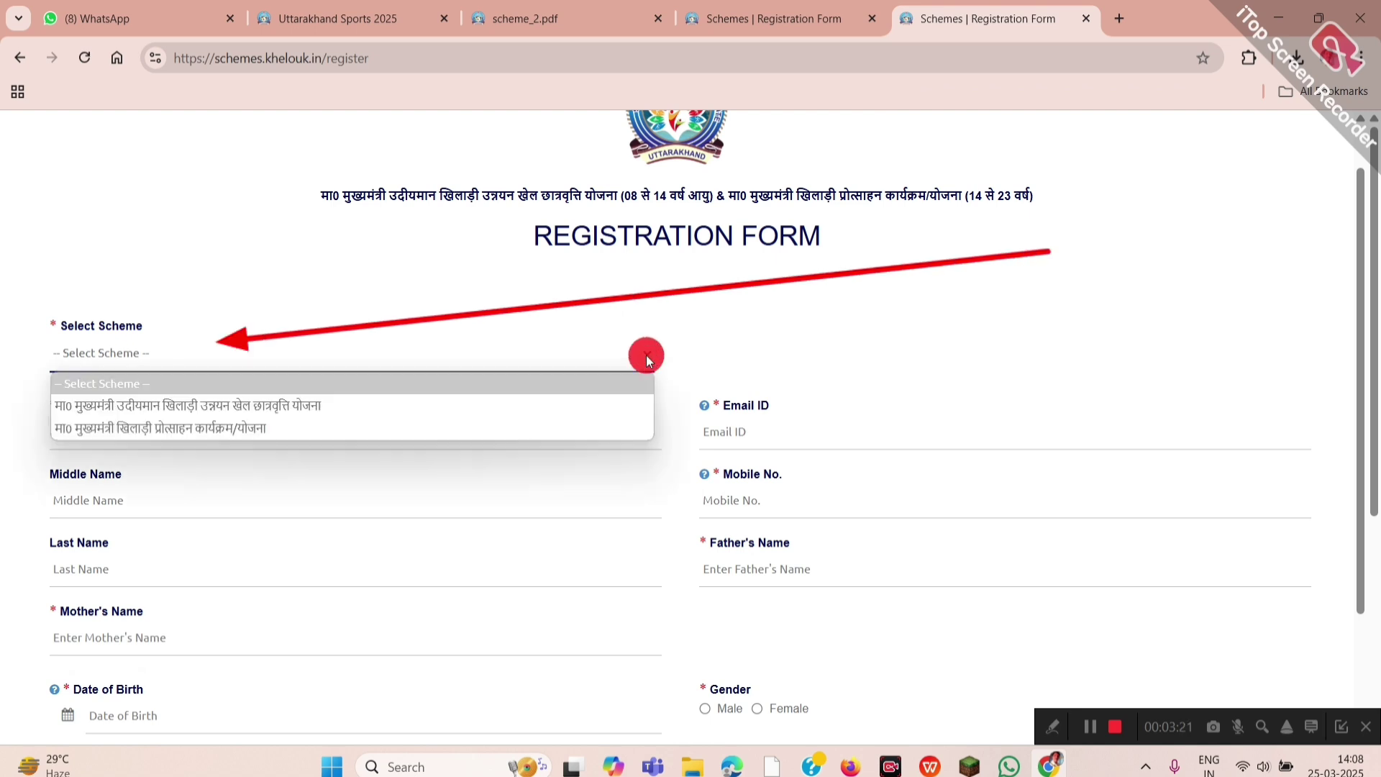
{"action": "left_click", "coordinate": [583, 402]}
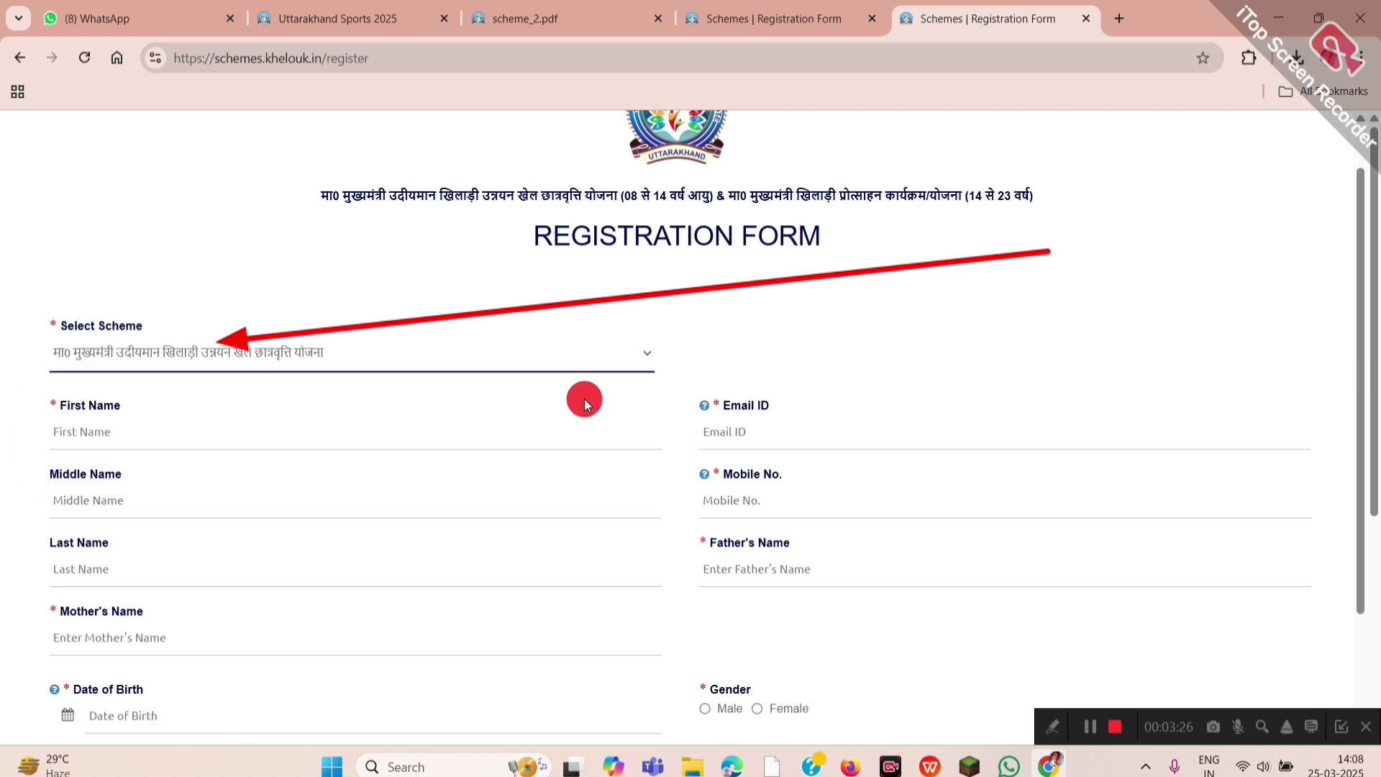
Change the scheme to मा0 मुख्यमंत्री खिलाड़ी प्रोत्साहन कार्यक्रम/योजना and check its age category and the list of available sports.
{"action": "left_click", "coordinate": [646, 354]}
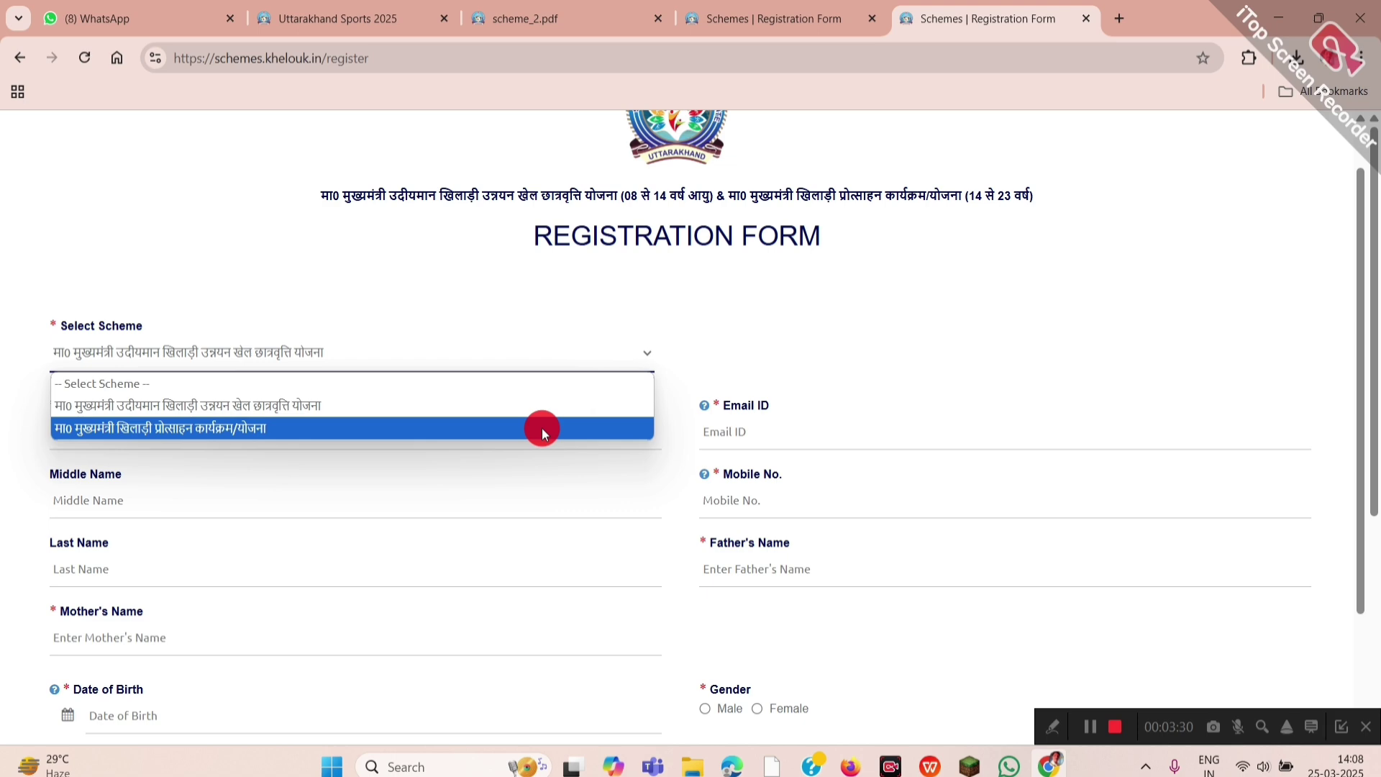
{"action": "left_click", "coordinate": [541, 429]}
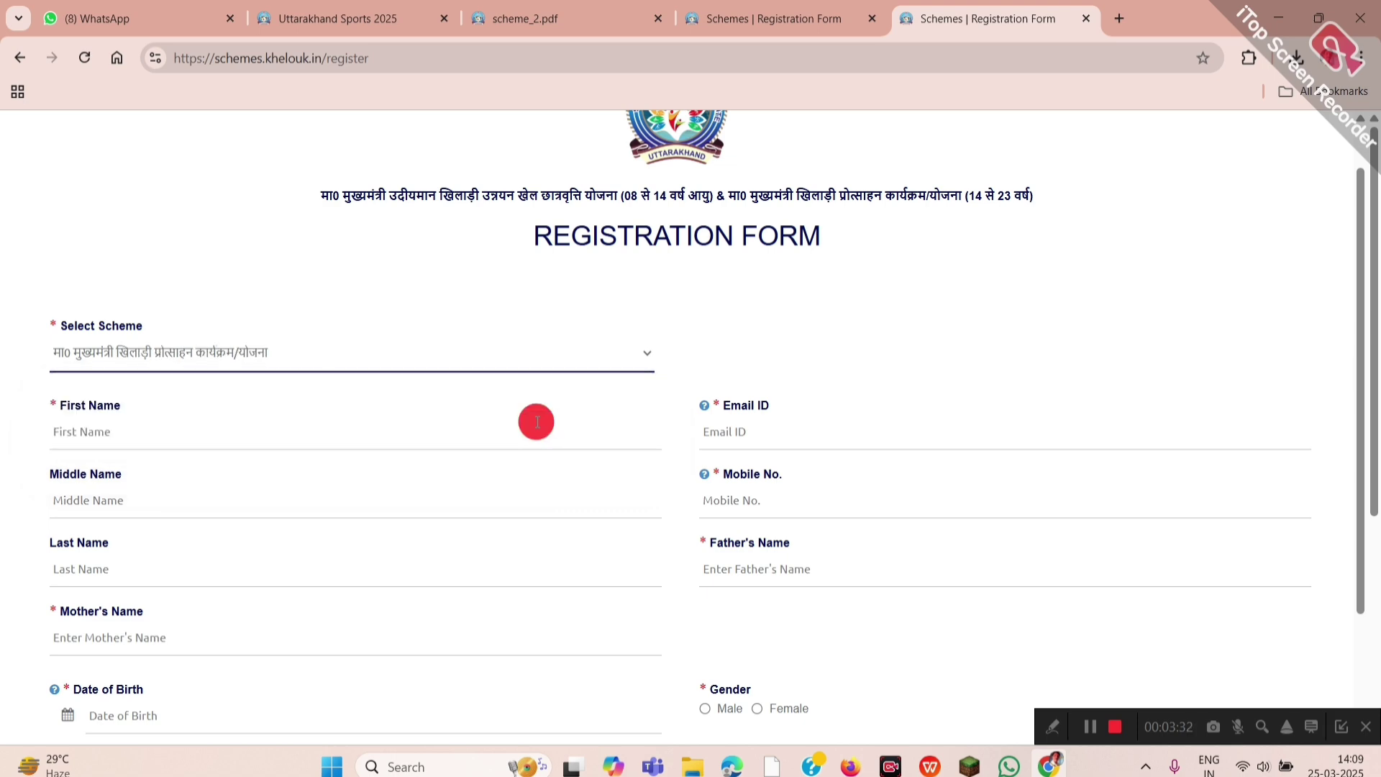
{"action": "scroll", "coordinate": [536, 422], "scroll_direction": "down", "scroll_amount": 10}
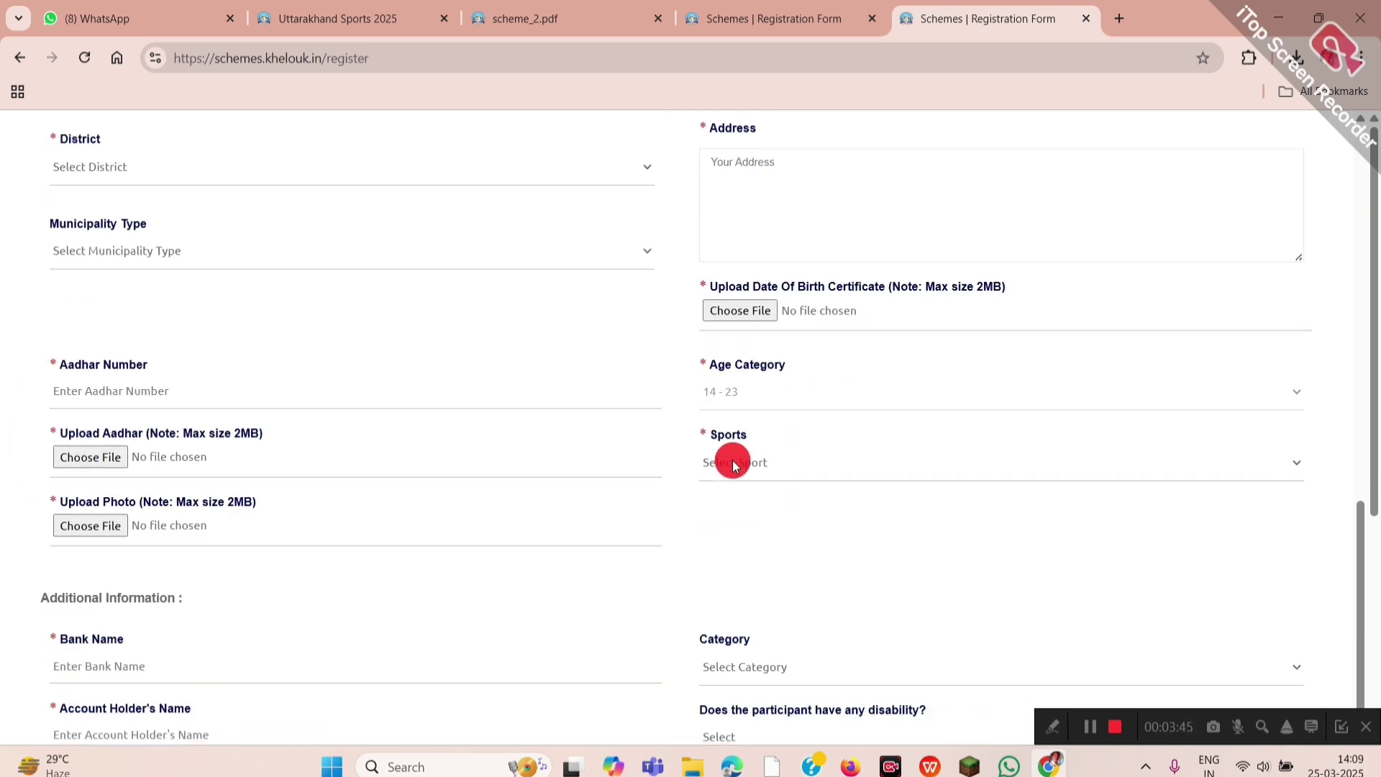
{"action": "left_click", "coordinate": [1280, 466]}
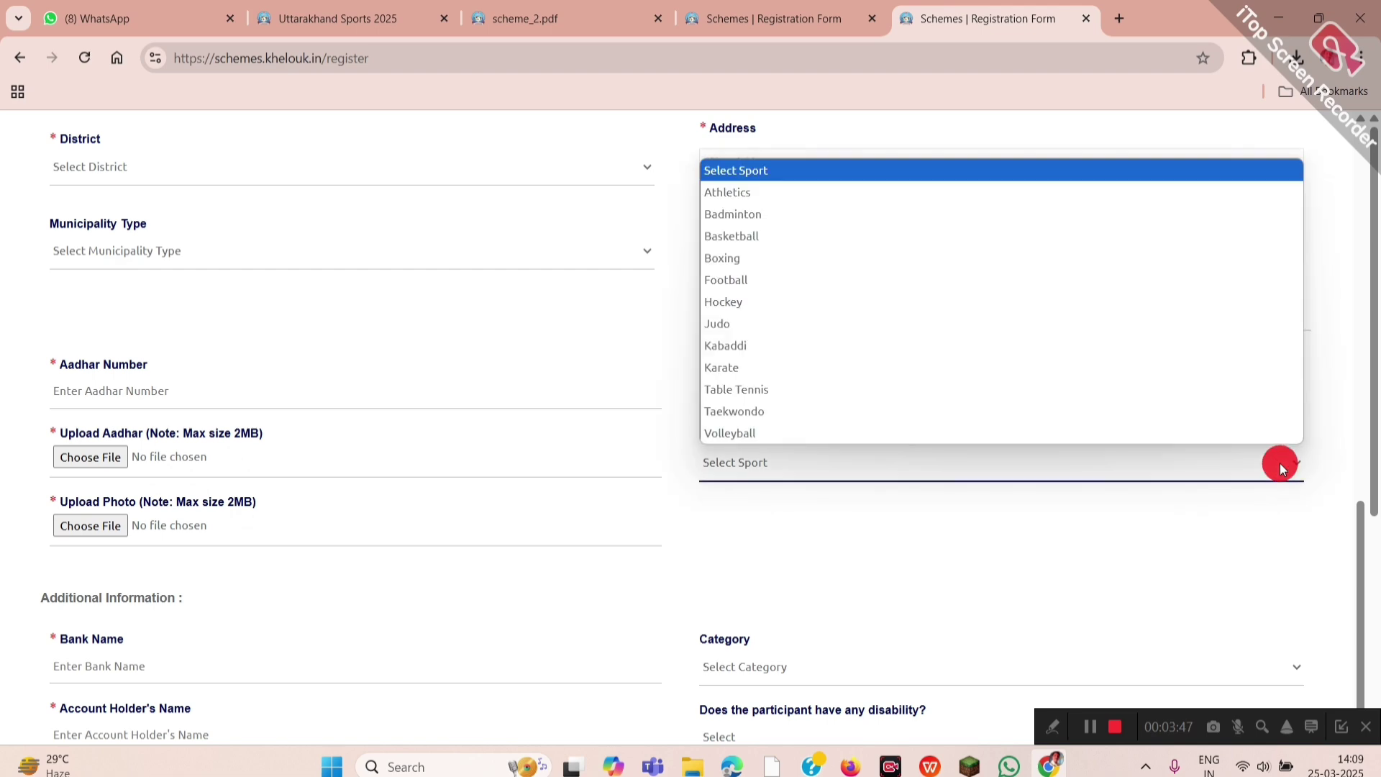
{"action": "left_click", "coordinate": [1279, 463]}
{"action": "scroll", "coordinate": [364, 381], "scroll_direction": "up", "scroll_amount": 10}
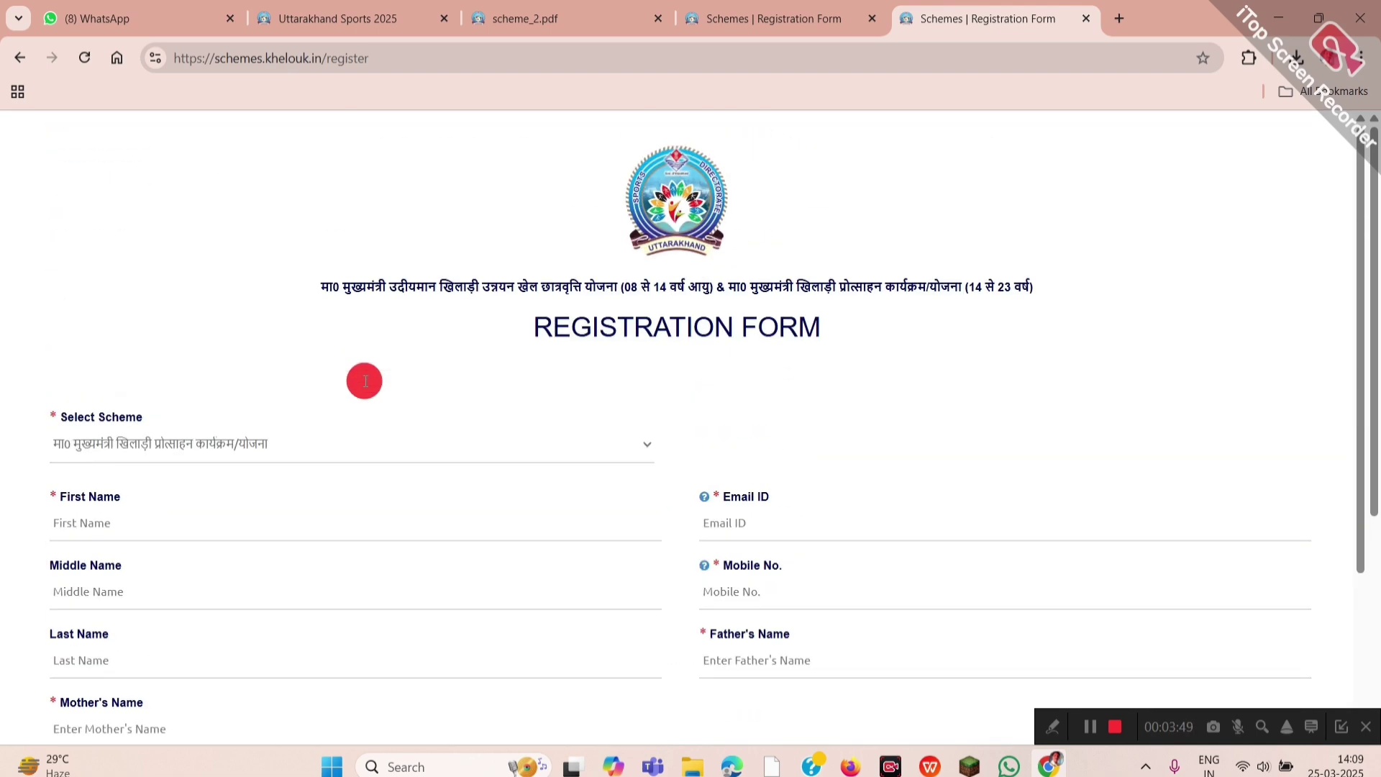
Switch the scheme back to मा0 मुख्यमंत्री उदीयमान खिलाड़ी उन्नयन खेल छात्रवृत्ति योजना and check its age category and remaining form fields.
{"action": "left_click", "coordinate": [640, 453]}
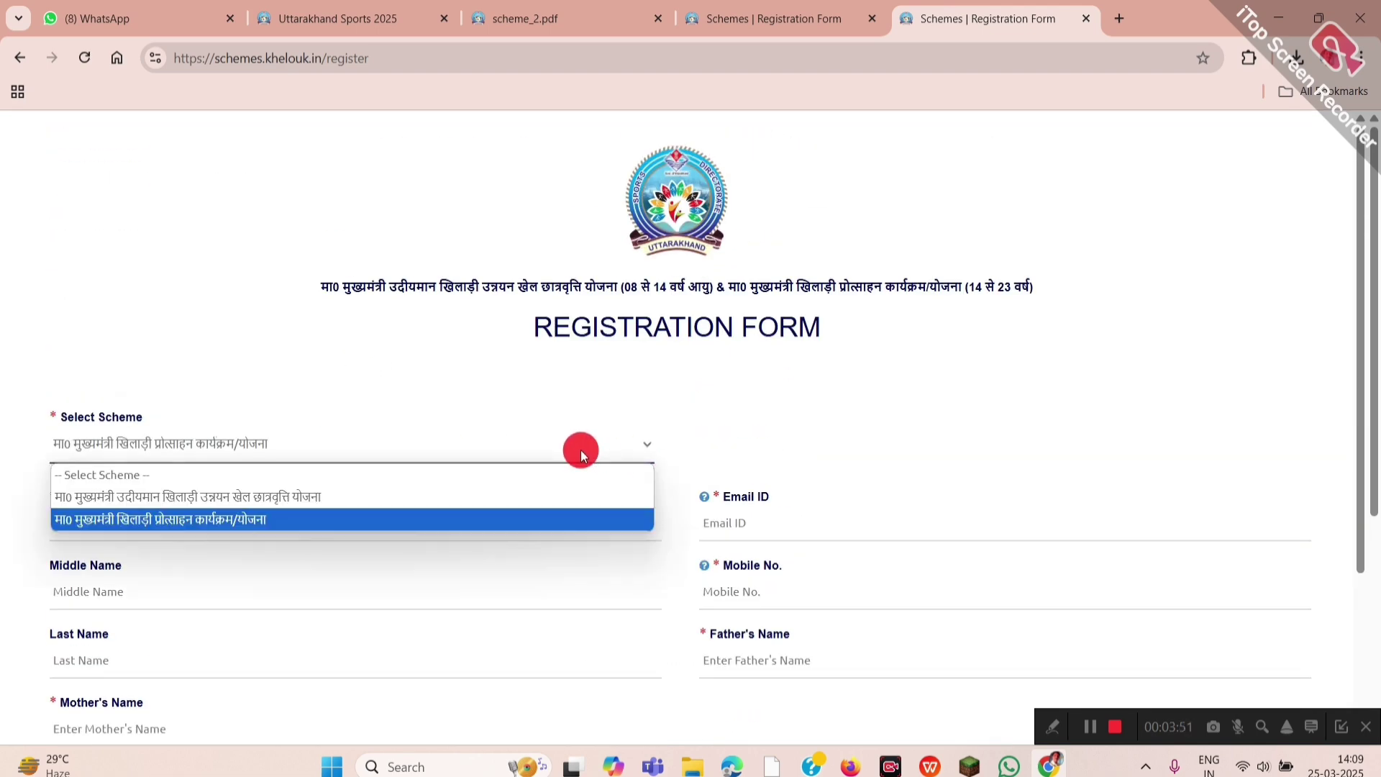
{"action": "left_click", "coordinate": [500, 496]}
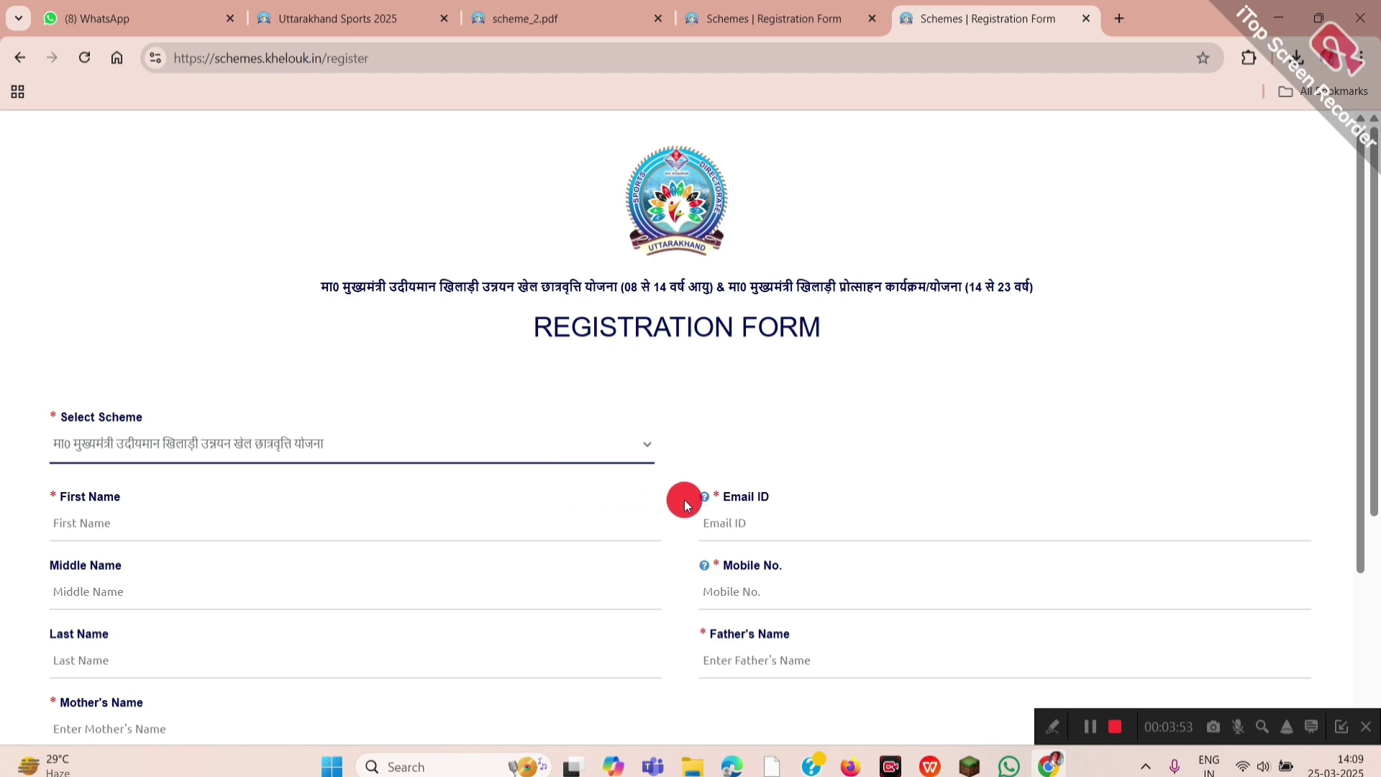
{"action": "scroll", "coordinate": [771, 509], "scroll_direction": "down", "scroll_amount": 12}
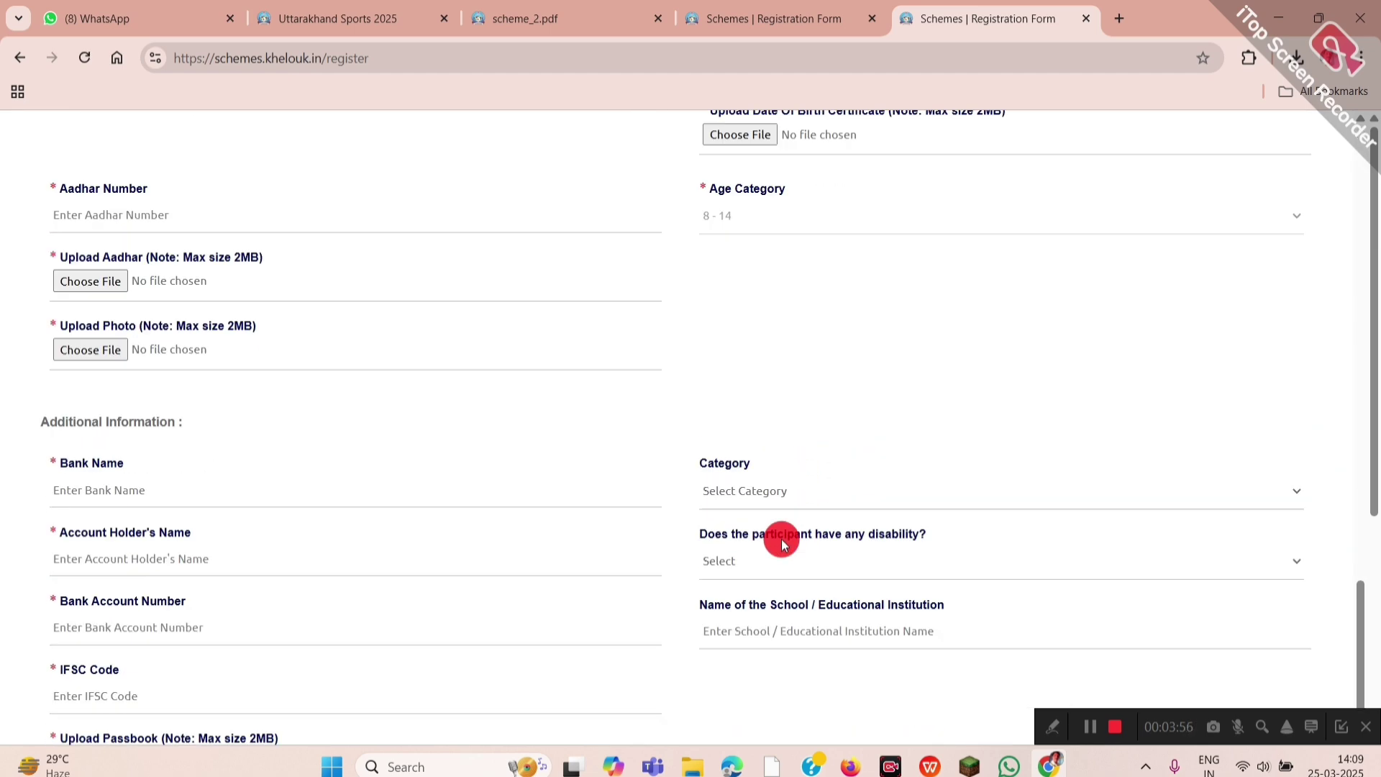
{"action": "scroll", "coordinate": [516, 400], "scroll_direction": "up", "scroll_amount": 12}
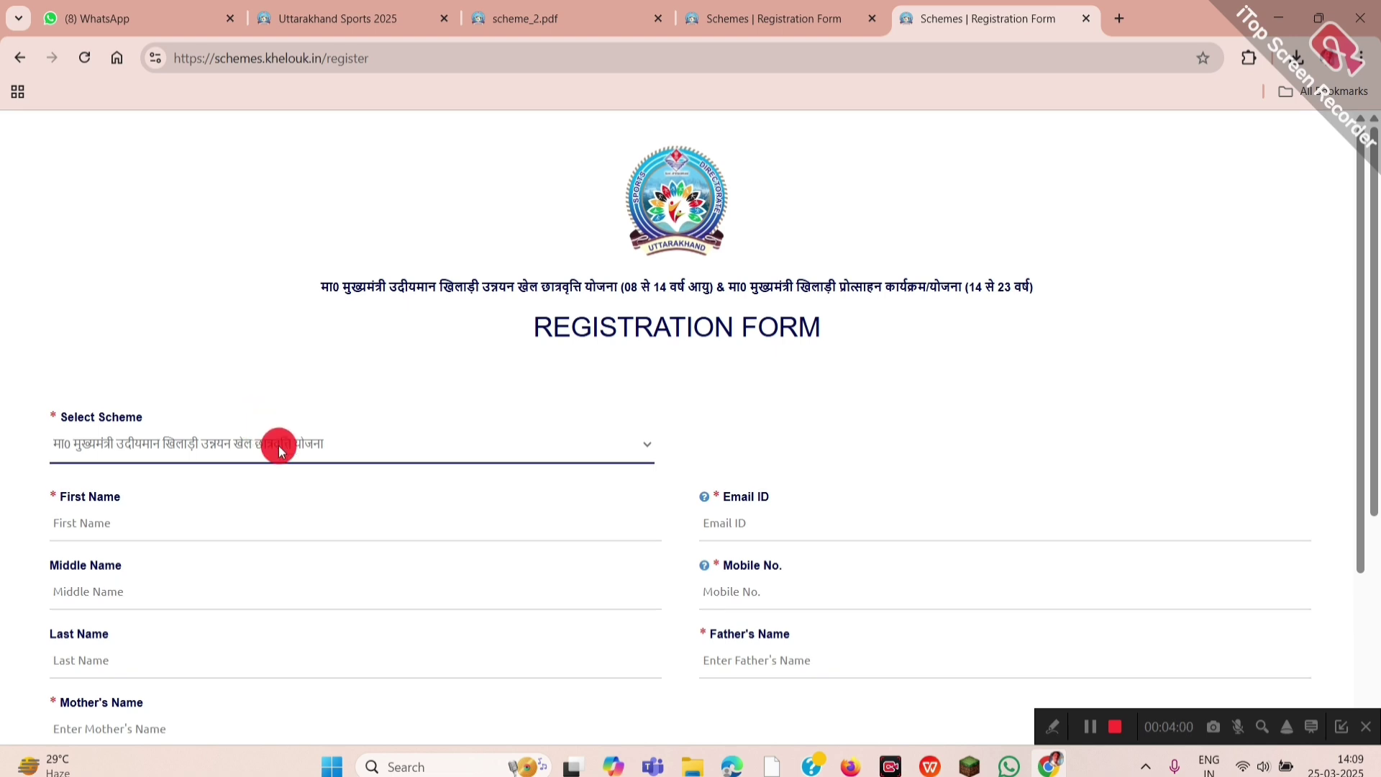
Set the form's scheme to मा0 मुख्यमंत्री खिलाड़ी प्रोत्साहन कार्यक्रम/योजना.
{"action": "left_click", "coordinate": [335, 450]}
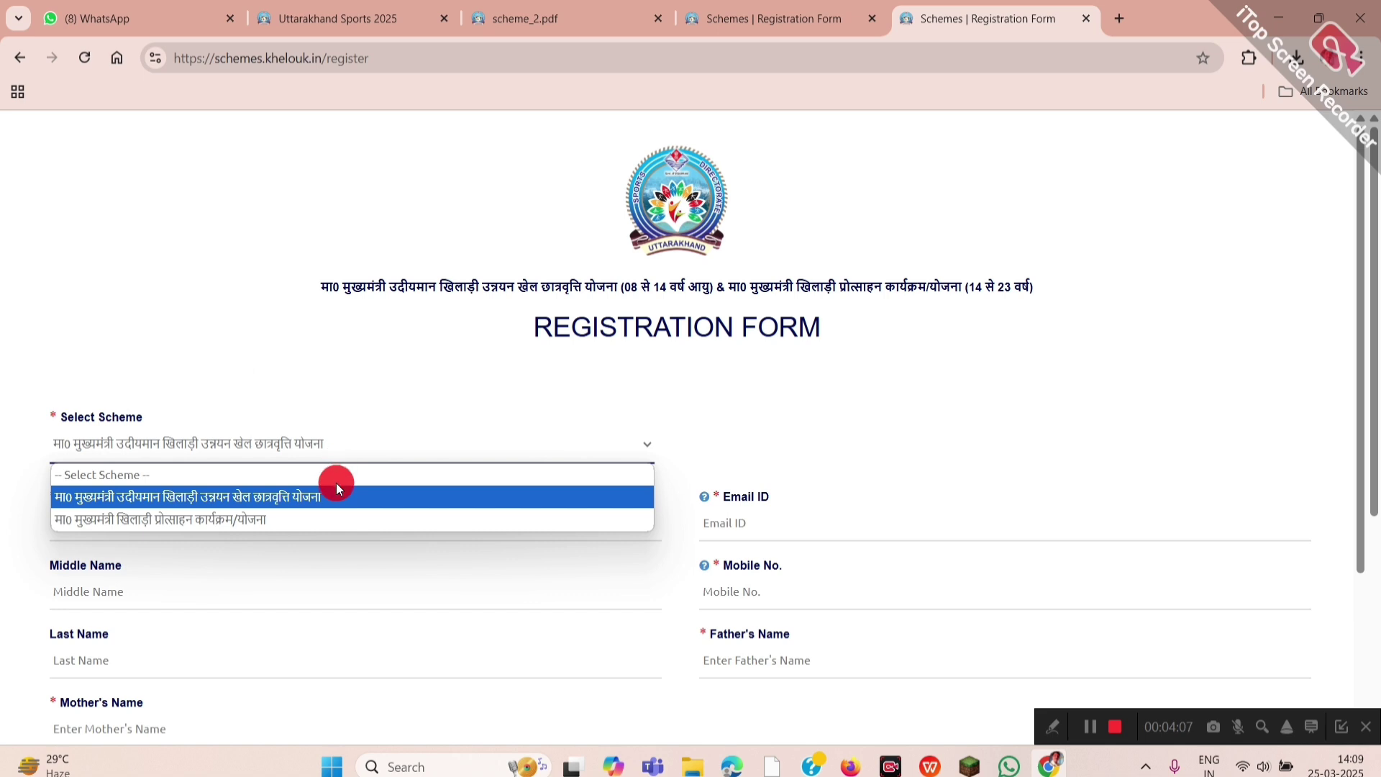
{"action": "left_click", "coordinate": [338, 520]}
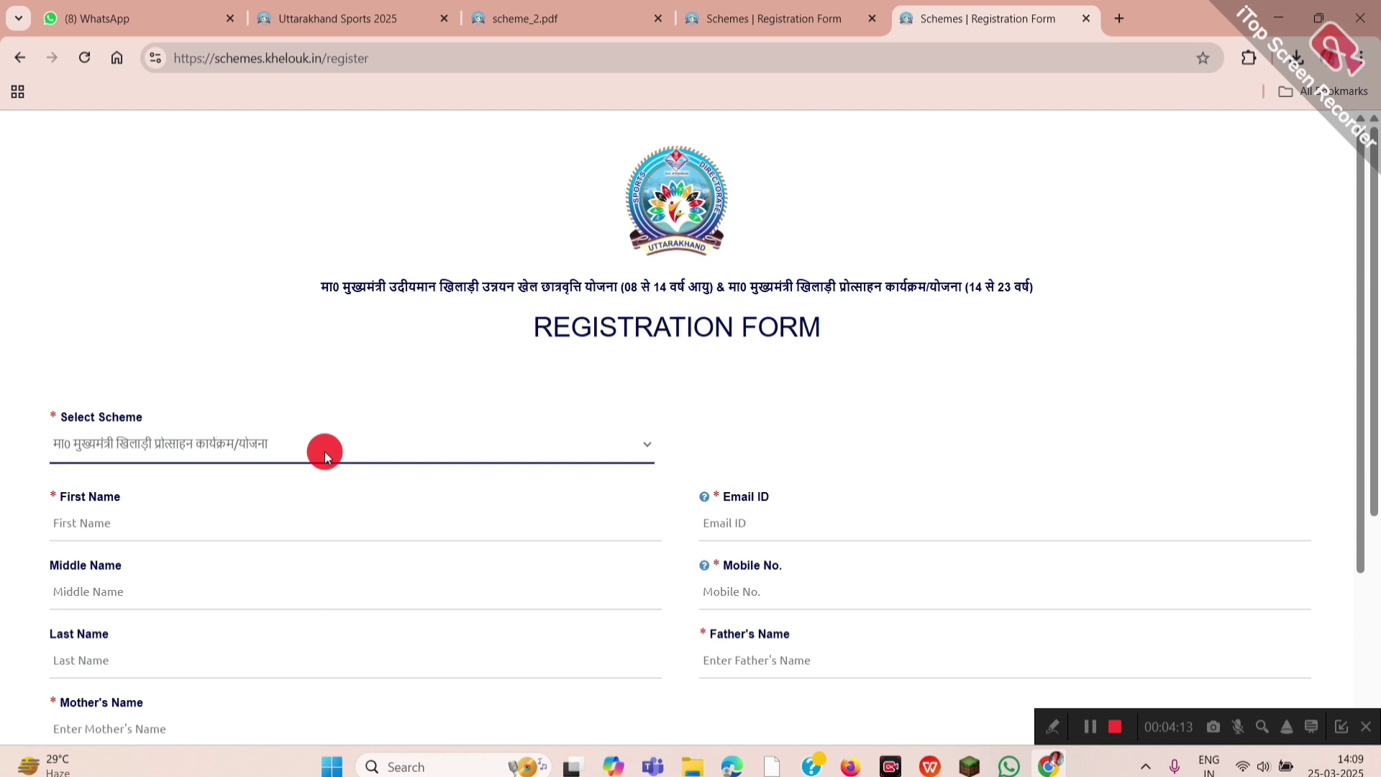
Go through the applicant's first, middle and last name, email, mobile number and father's name fields without entering data.
{"action": "left_click", "coordinate": [181, 523]}
{"action": "scroll", "coordinate": [244, 489], "scroll_direction": "down", "scroll_amount": 2}
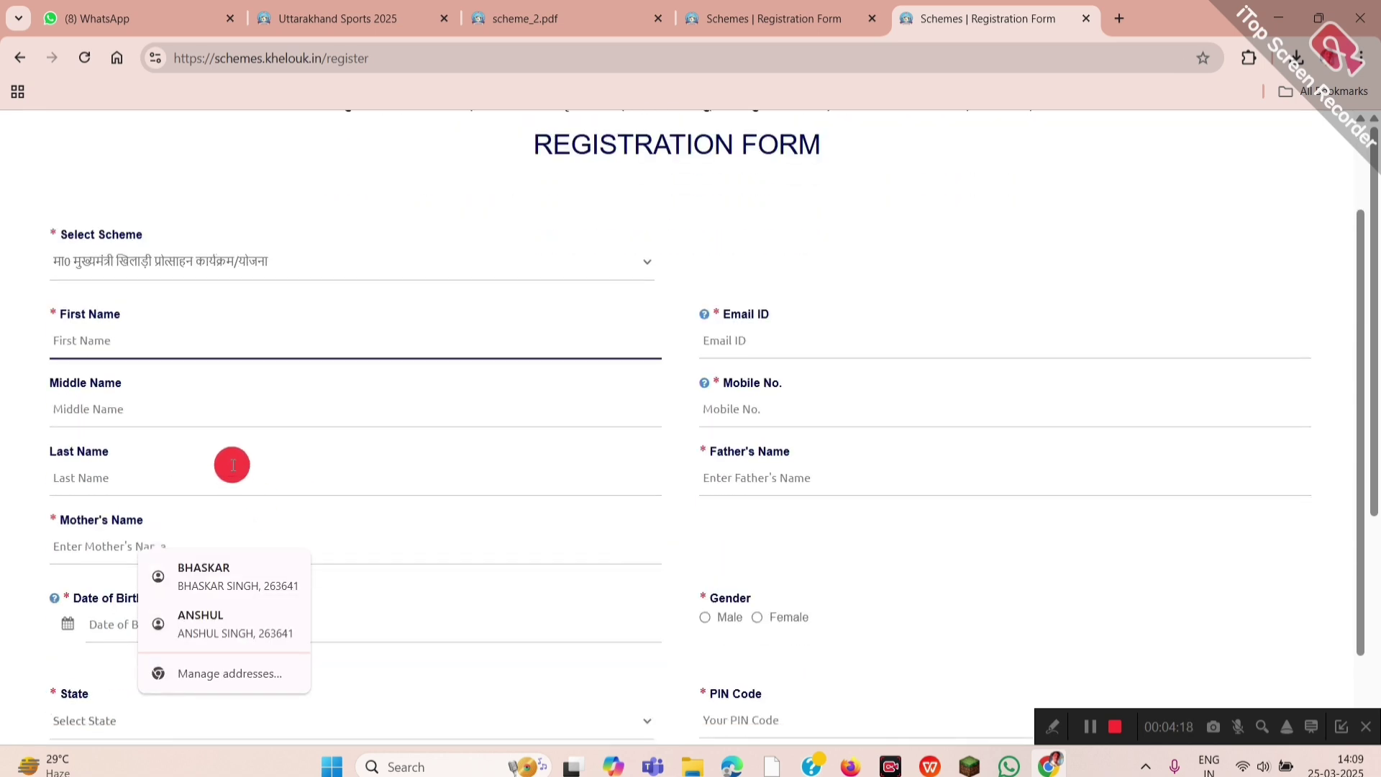
{"action": "left_click", "coordinate": [220, 411]}
{"action": "left_click", "coordinate": [202, 477]}
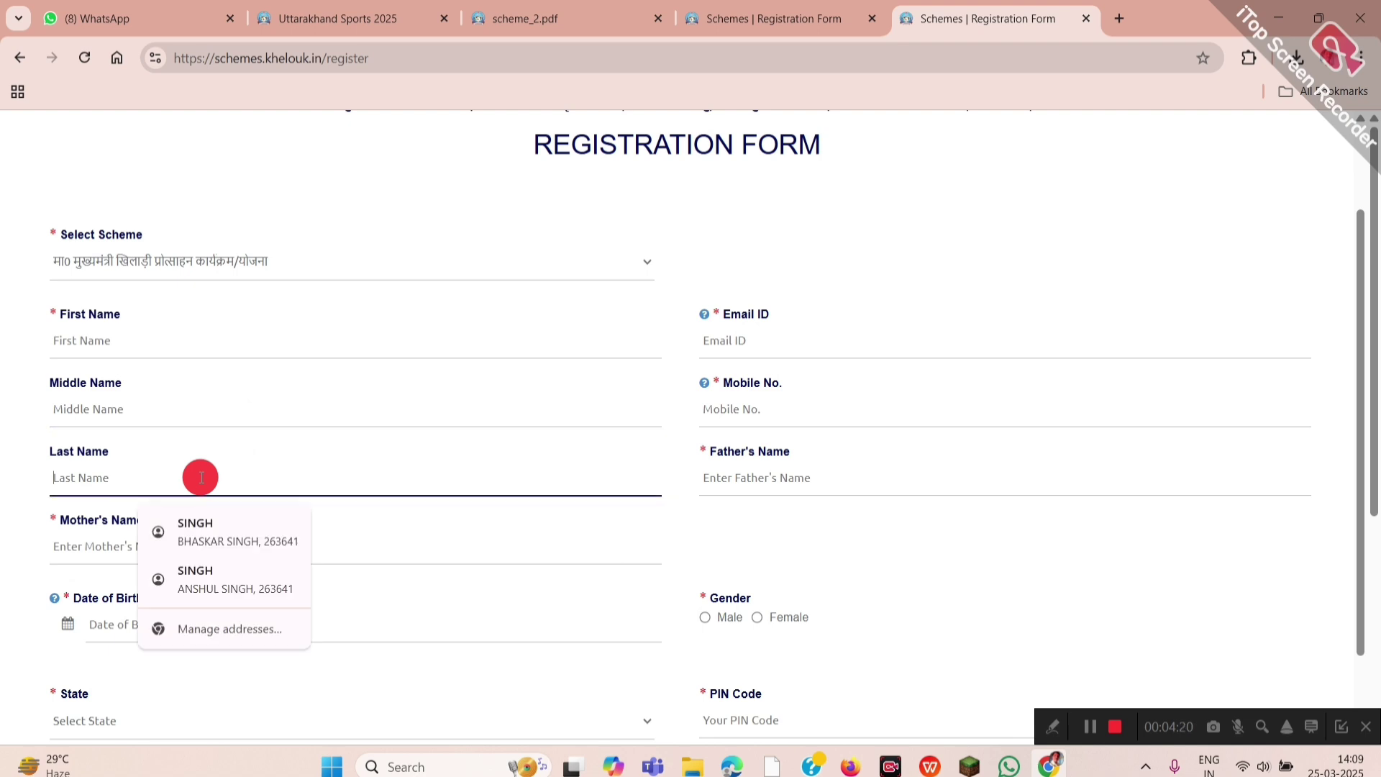
{"action": "left_click", "coordinate": [802, 339]}
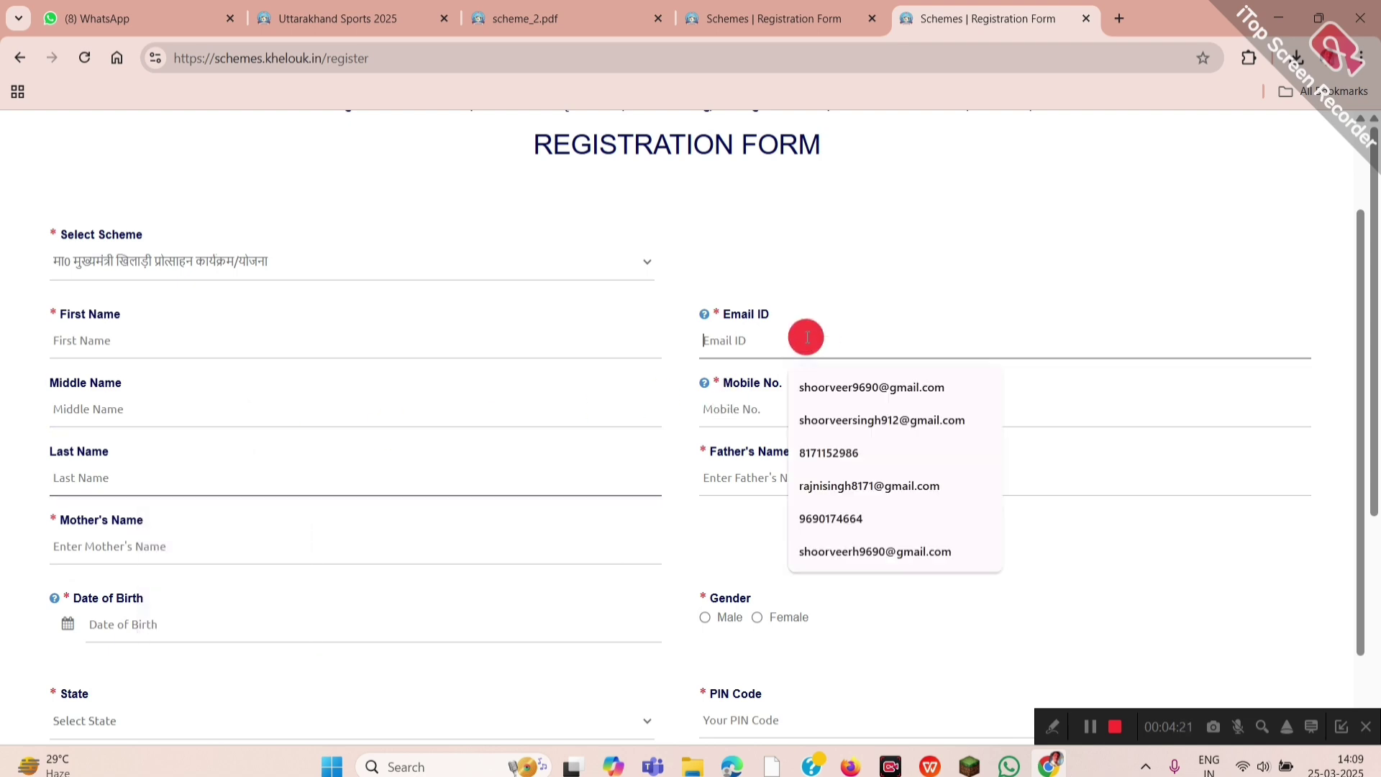
{"action": "left_click", "coordinate": [700, 415]}
{"action": "left_click", "coordinate": [695, 488]}
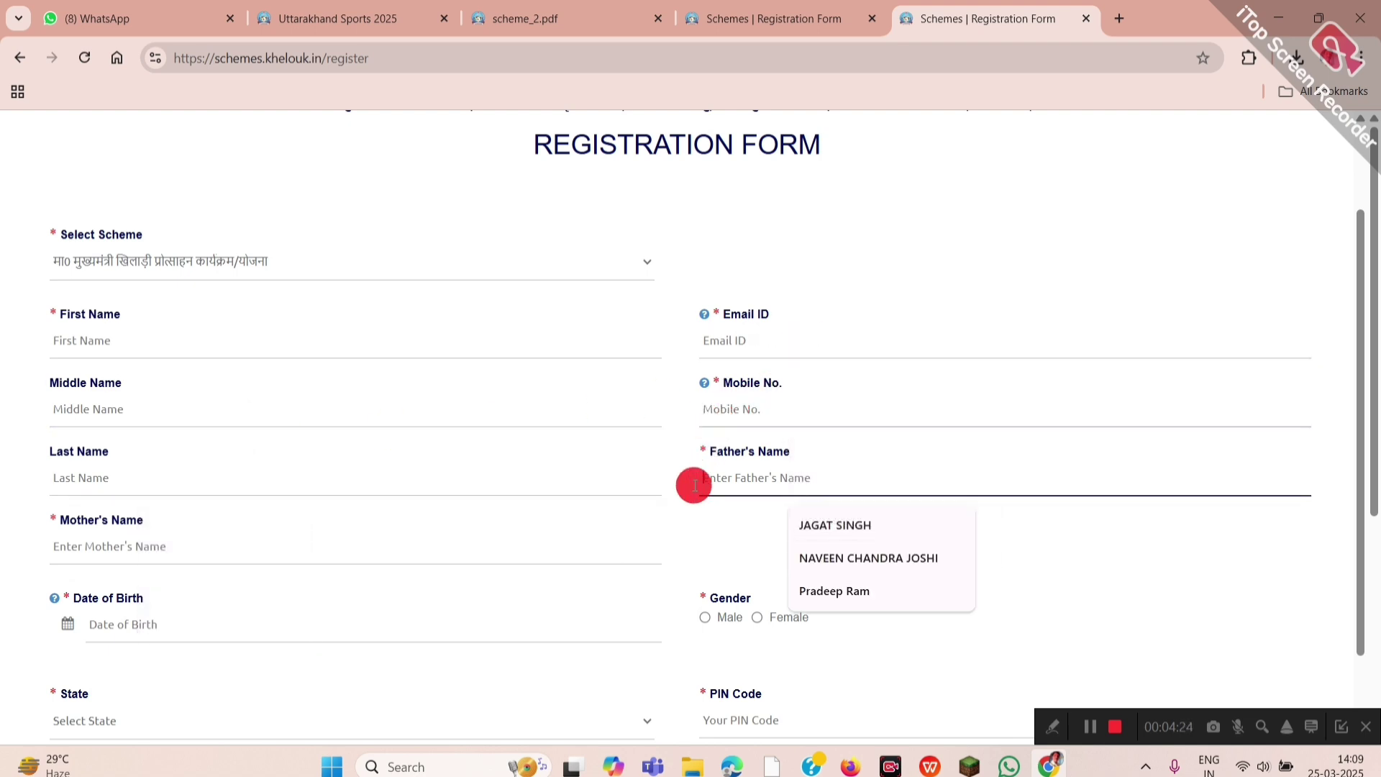
{"action": "left_click", "coordinate": [90, 468]}
{"action": "left_click", "coordinate": [818, 477]}
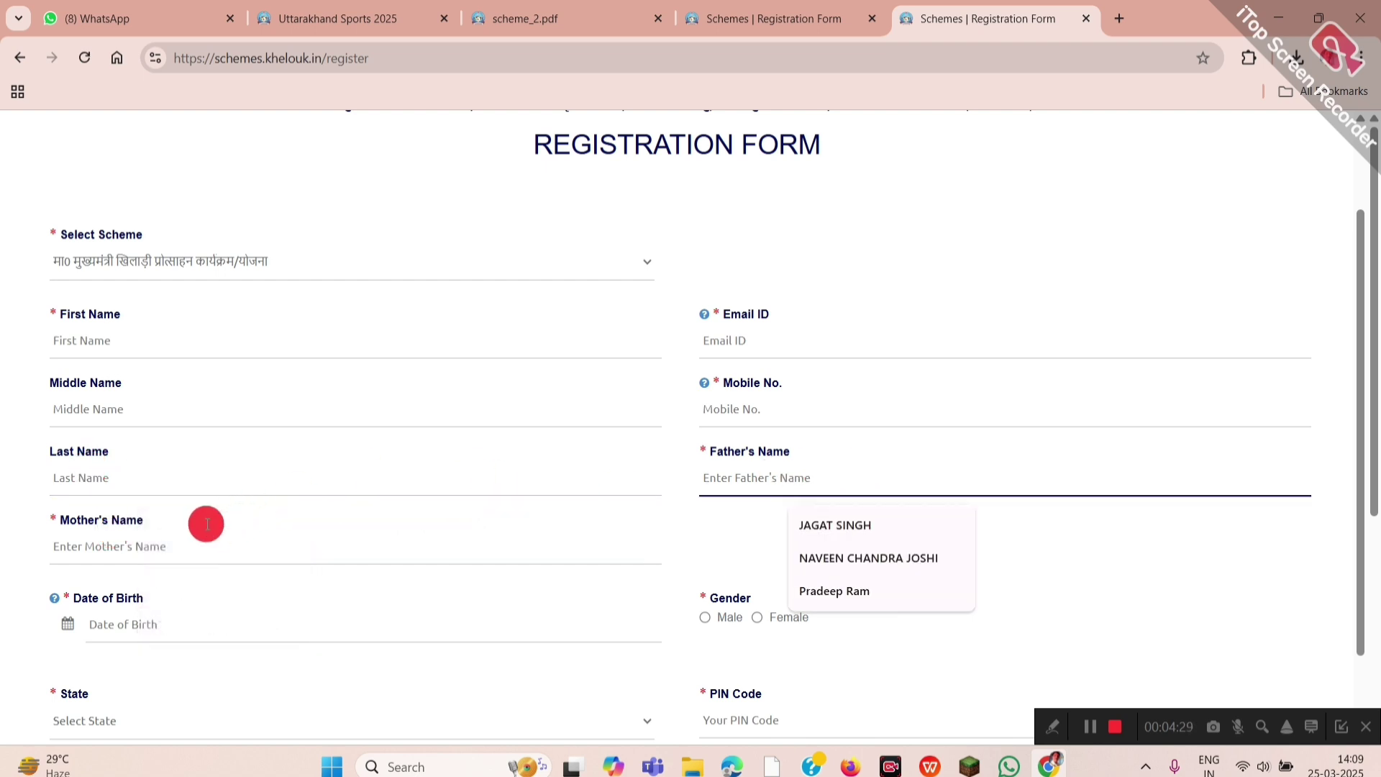
Go through the mother's name, date of birth, gender, state, district, PIN code and address fields without entering data.
{"action": "left_click", "coordinate": [215, 536]}
{"action": "scroll", "coordinate": [784, 547], "scroll_direction": "down", "scroll_amount": 2}
{"action": "scroll", "coordinate": [784, 546], "scroll_direction": "down", "scroll_amount": 1}
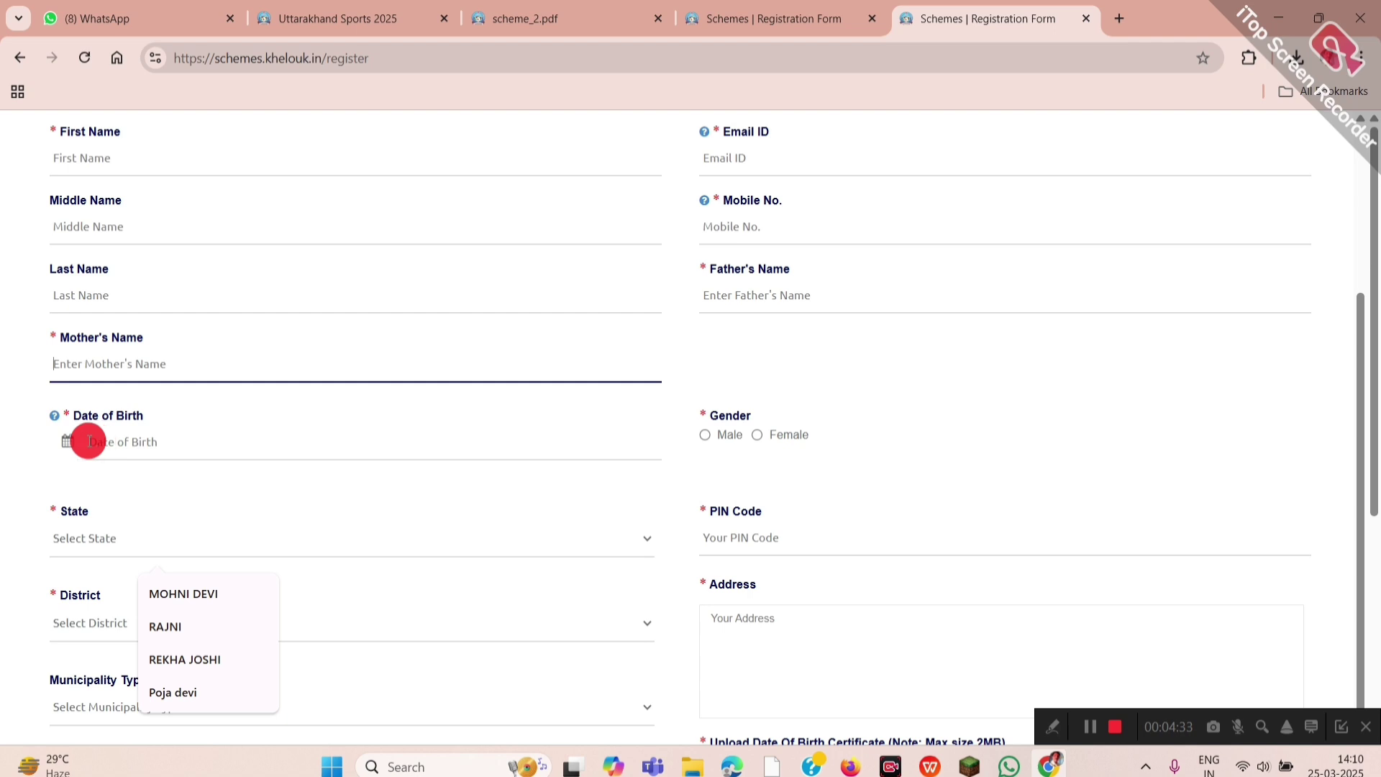
{"action": "left_click", "coordinate": [97, 481]}
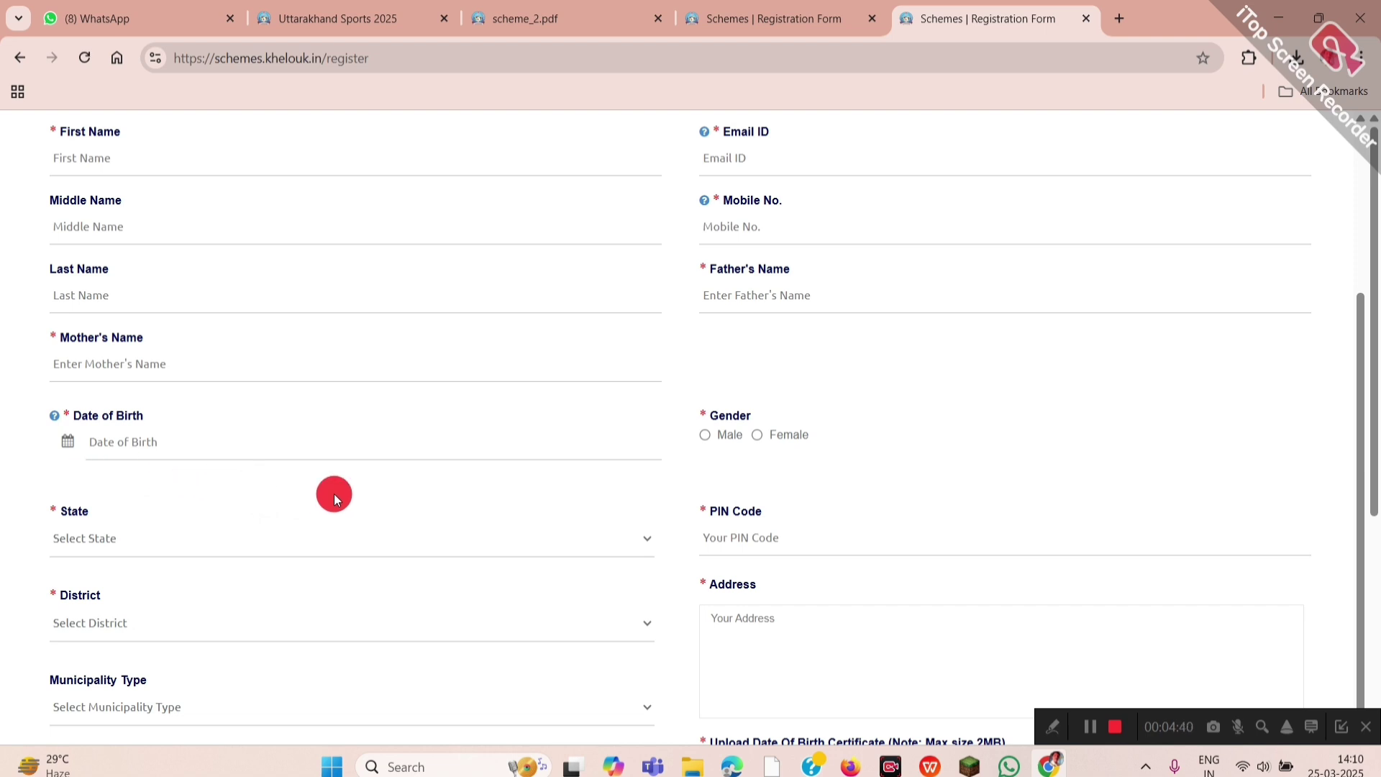
{"action": "scroll", "coordinate": [533, 505], "scroll_direction": "down", "scroll_amount": 2}
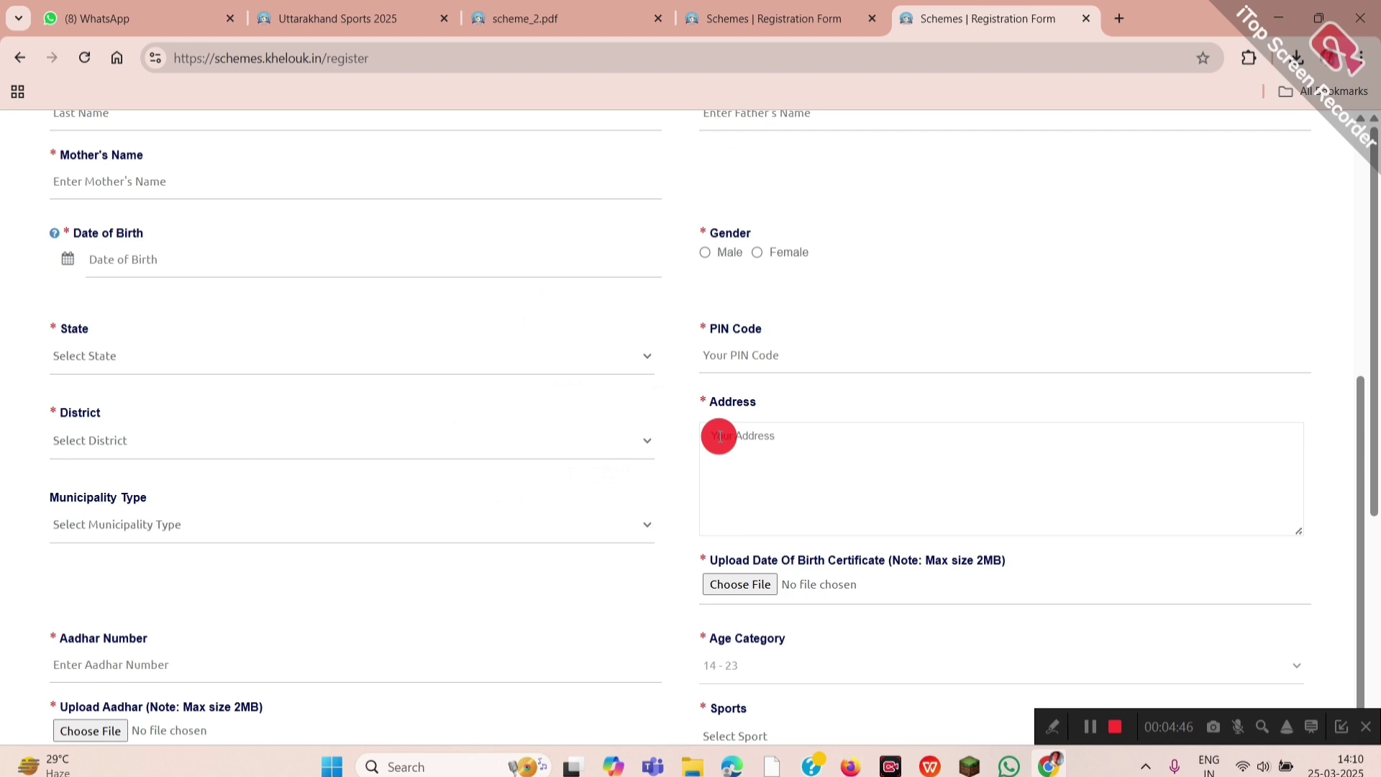
{"action": "scroll", "coordinate": [719, 436], "scroll_direction": "down", "scroll_amount": 1}
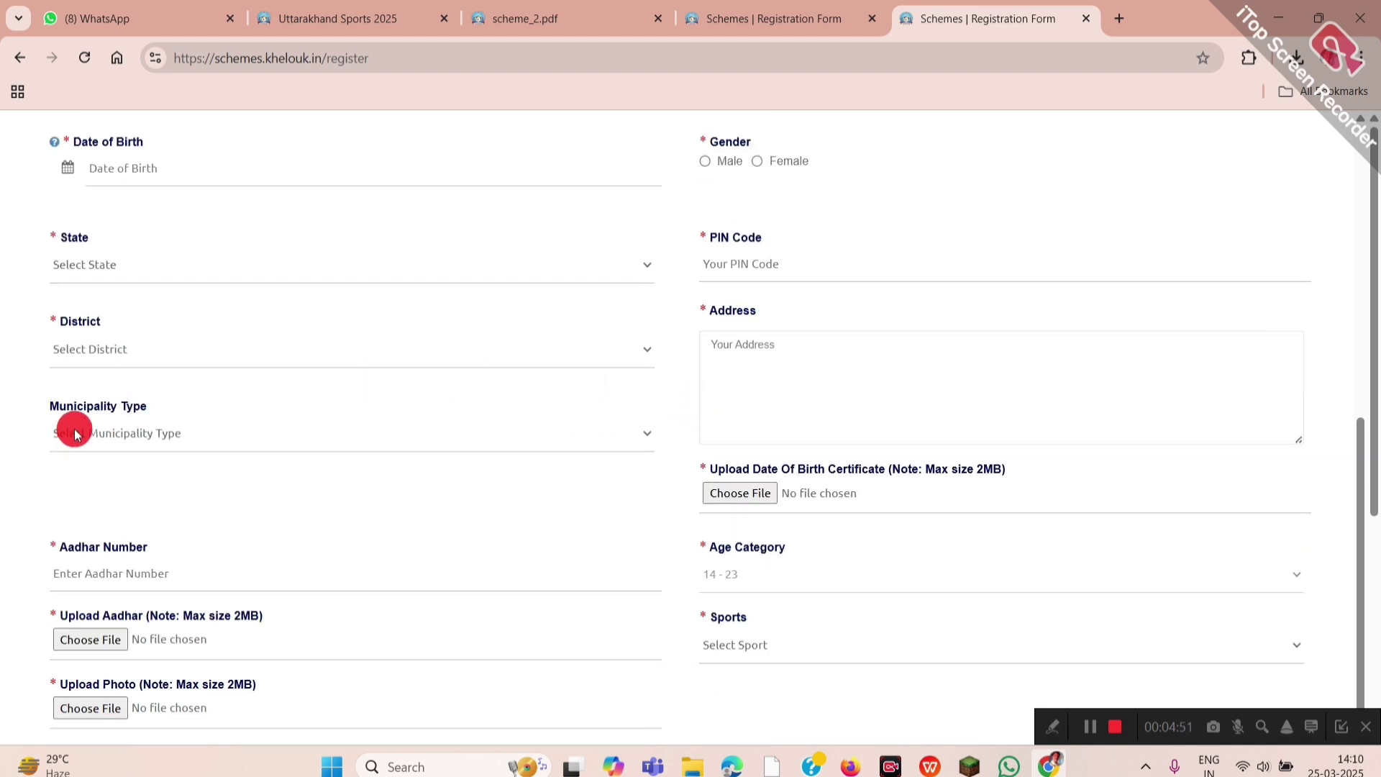
Set the municipality type to Block and review the Block, Nagar Panchayat and Nyaya Panchayat fields.
{"action": "left_click", "coordinate": [137, 433]}
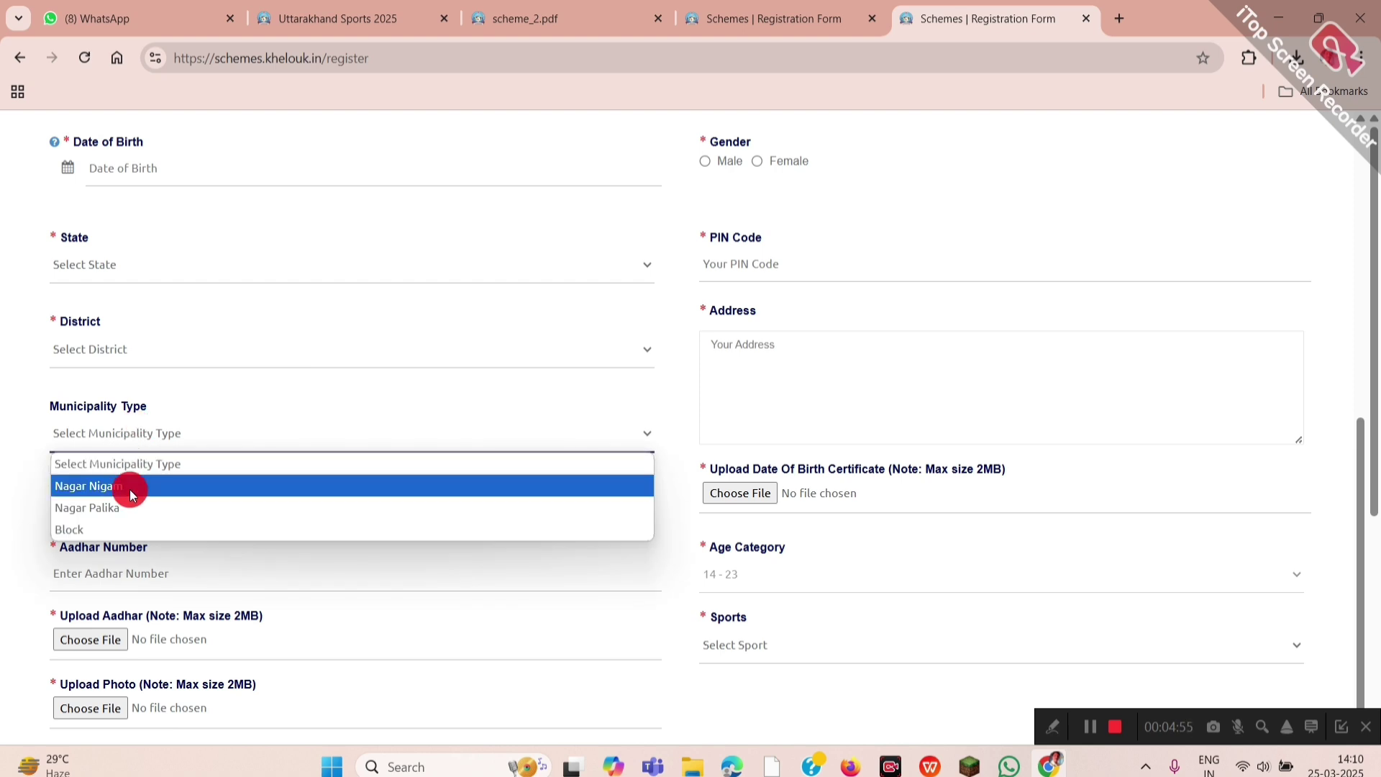
{"action": "left_click", "coordinate": [131, 529]}
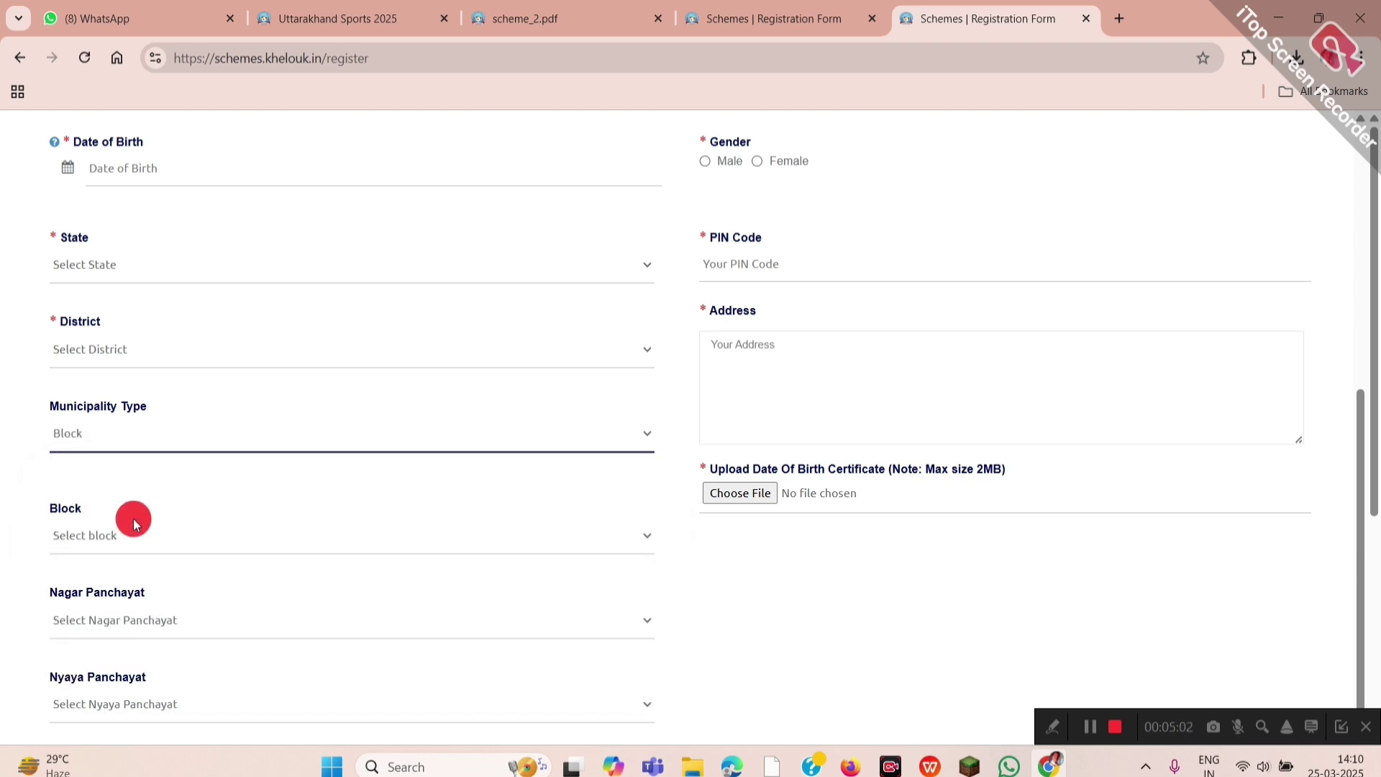
{"action": "scroll", "coordinate": [111, 505], "scroll_direction": "down", "scroll_amount": 1}
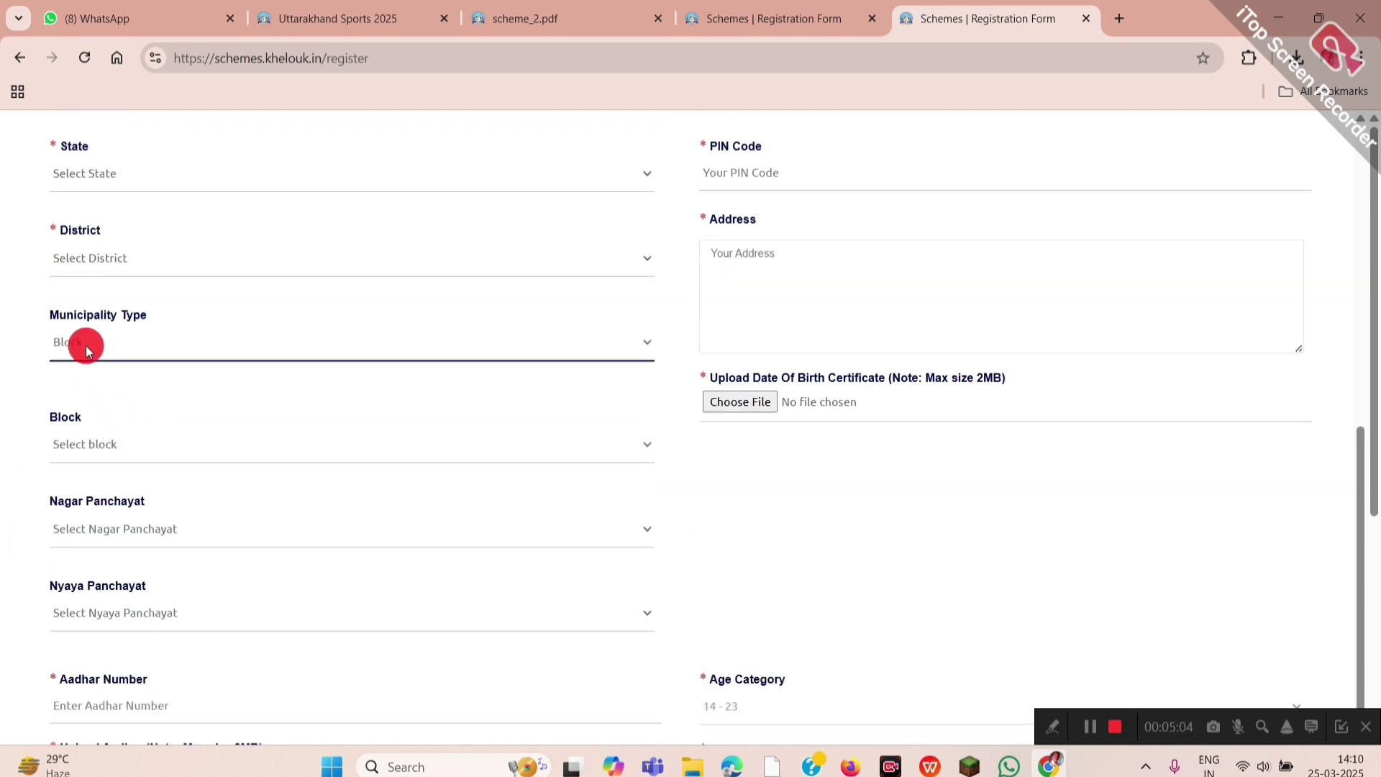
{"action": "scroll", "coordinate": [83, 346], "scroll_direction": "down", "scroll_amount": 1}
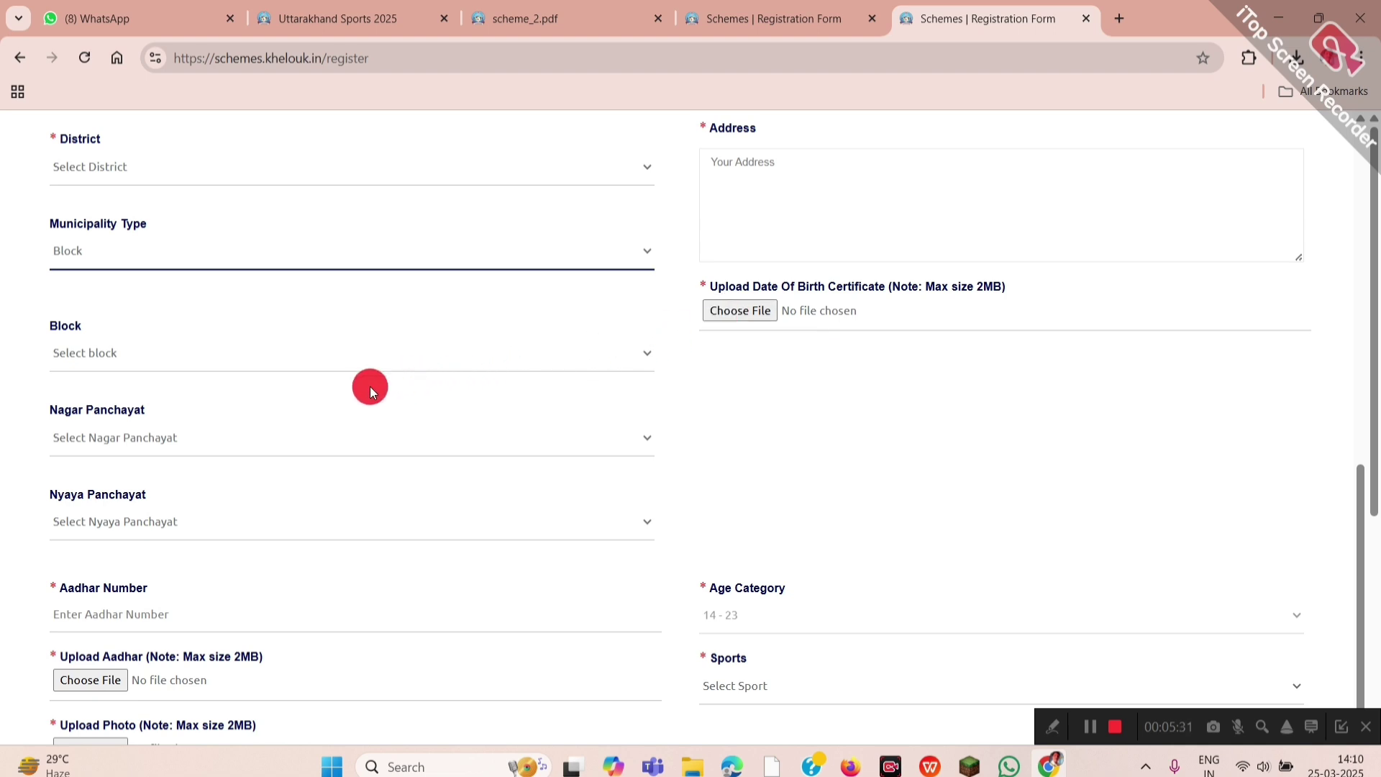
Go through the Aadhar, photo, bank account, IFSC code and passbook upload fields down to the certificates section.
{"action": "scroll", "coordinate": [311, 413], "scroll_direction": "down", "scroll_amount": 3}
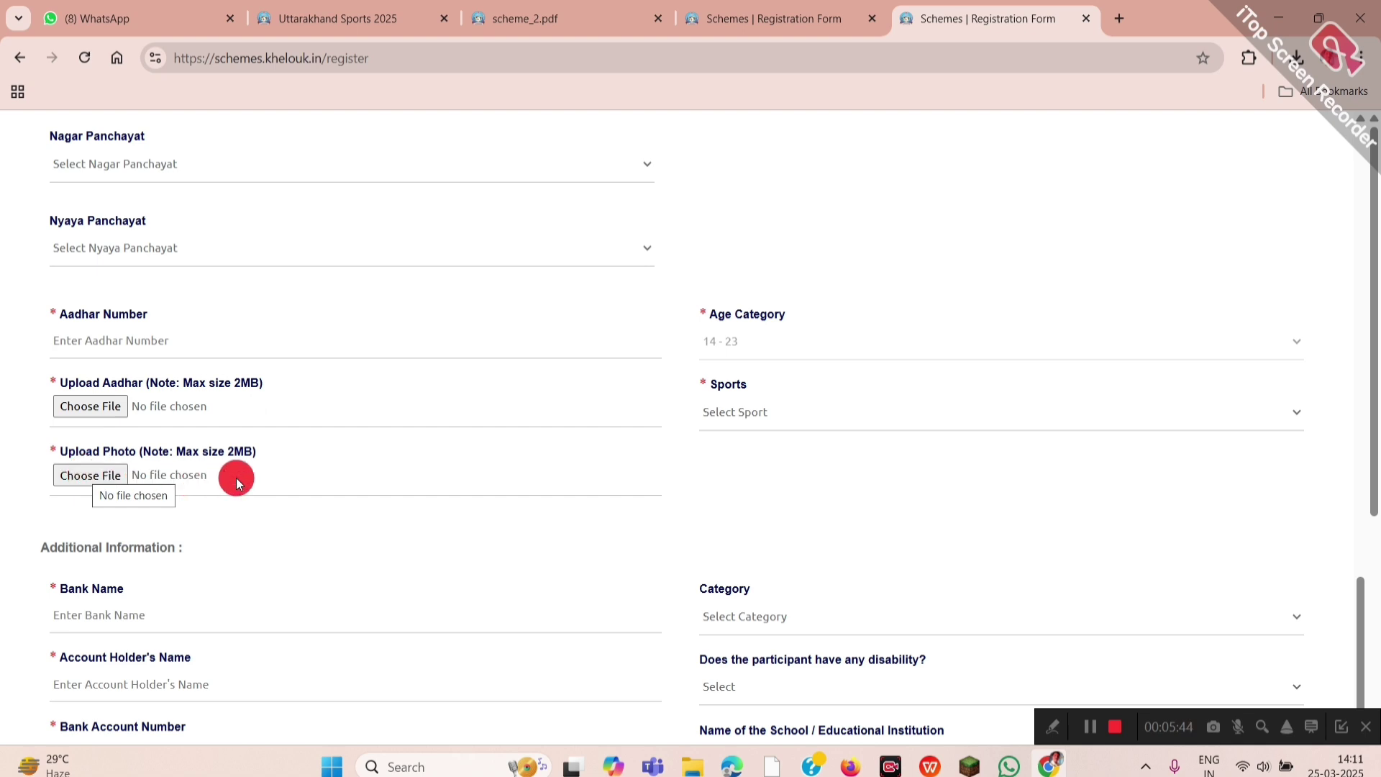
{"action": "scroll", "coordinate": [237, 482], "scroll_direction": "down", "scroll_amount": 3}
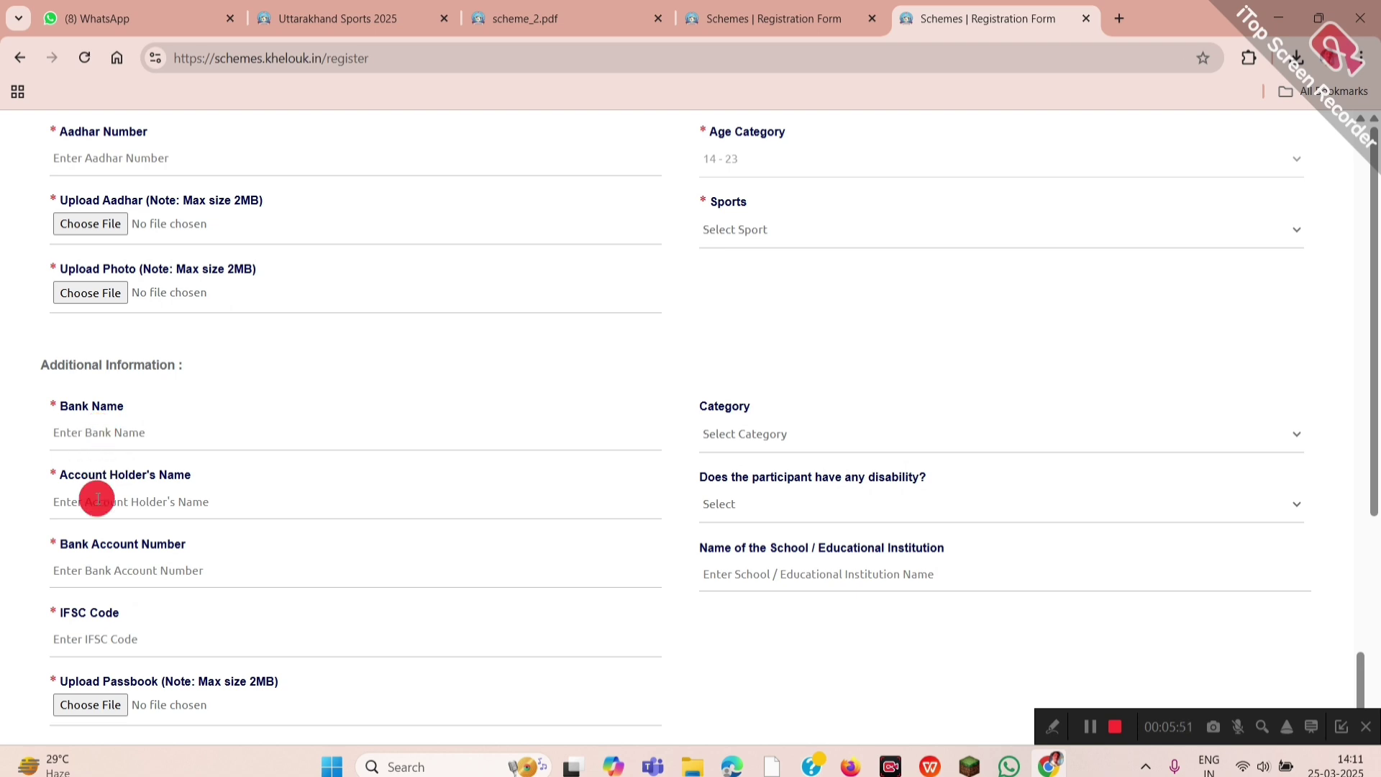
{"action": "scroll", "coordinate": [92, 498], "scroll_direction": "down", "scroll_amount": 1}
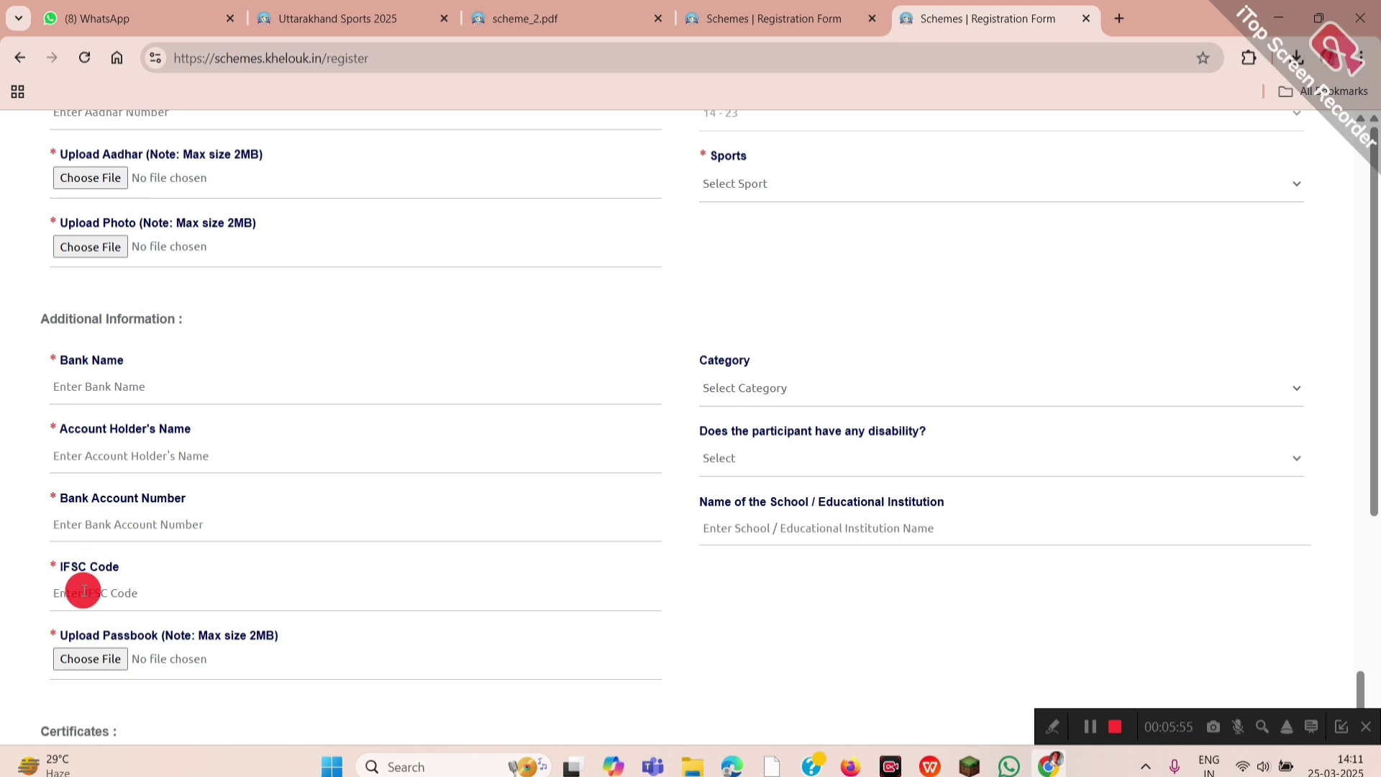
{"action": "scroll", "coordinate": [94, 629], "scroll_direction": "down", "scroll_amount": 2}
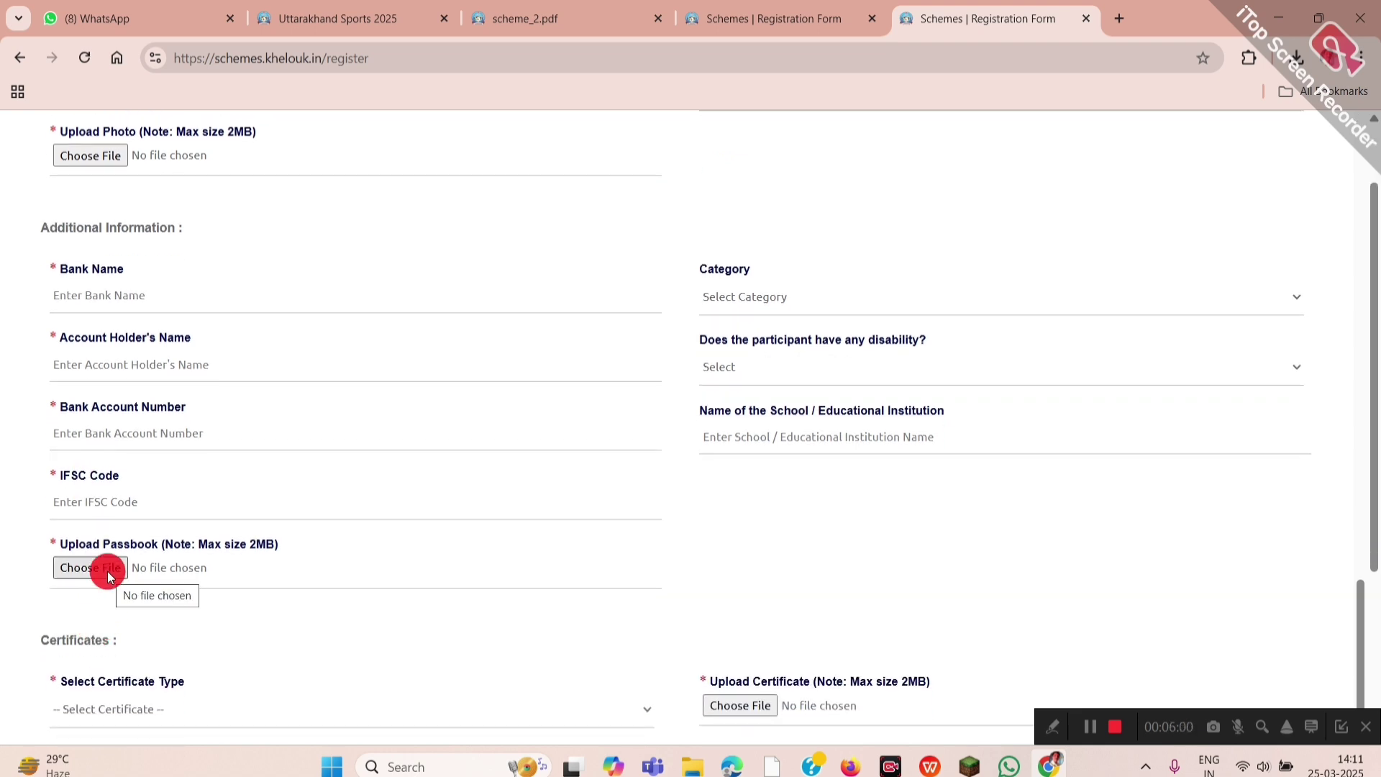
{"action": "scroll", "coordinate": [105, 561], "scroll_direction": "down", "scroll_amount": 2}
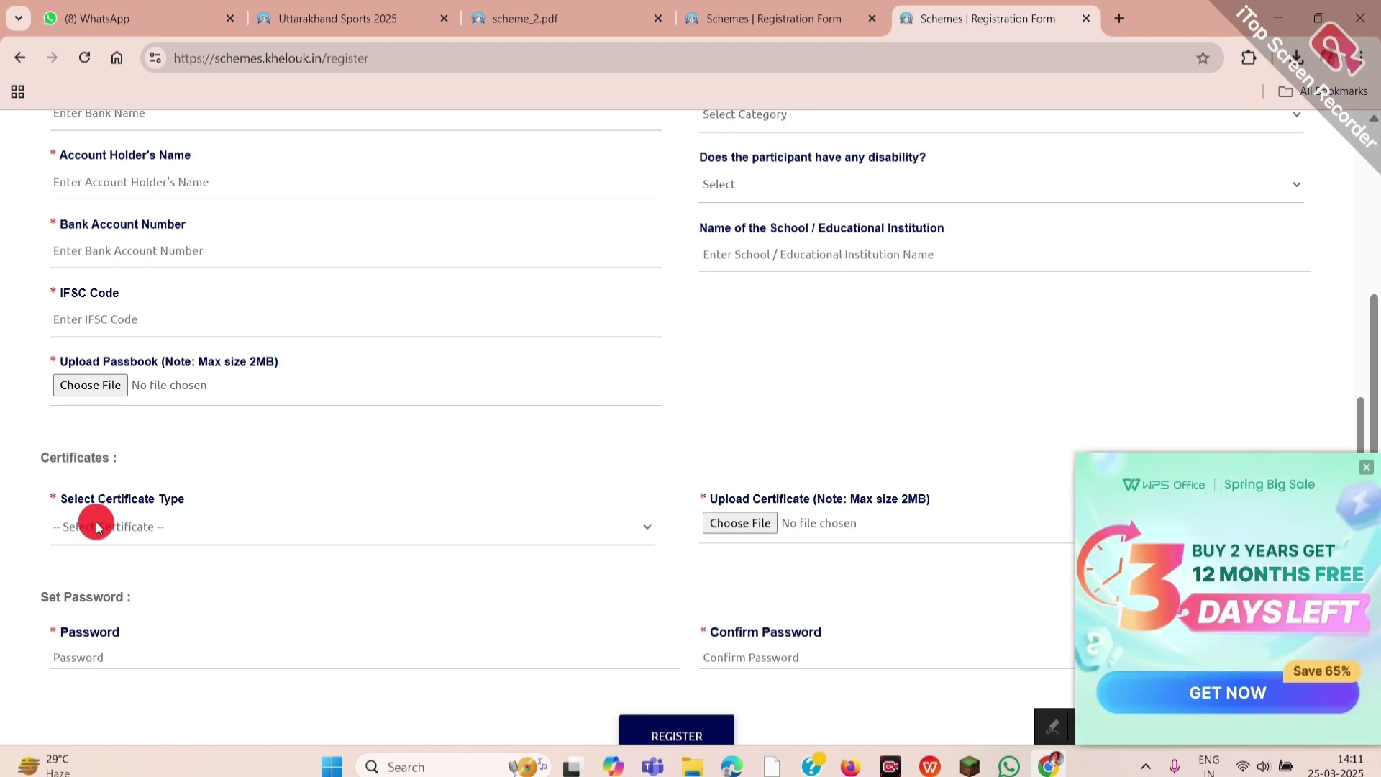
Set the certificate type to Domicile Certificate, dismiss the advertisement popup and review the password fields.
{"action": "left_click", "coordinate": [99, 527]}
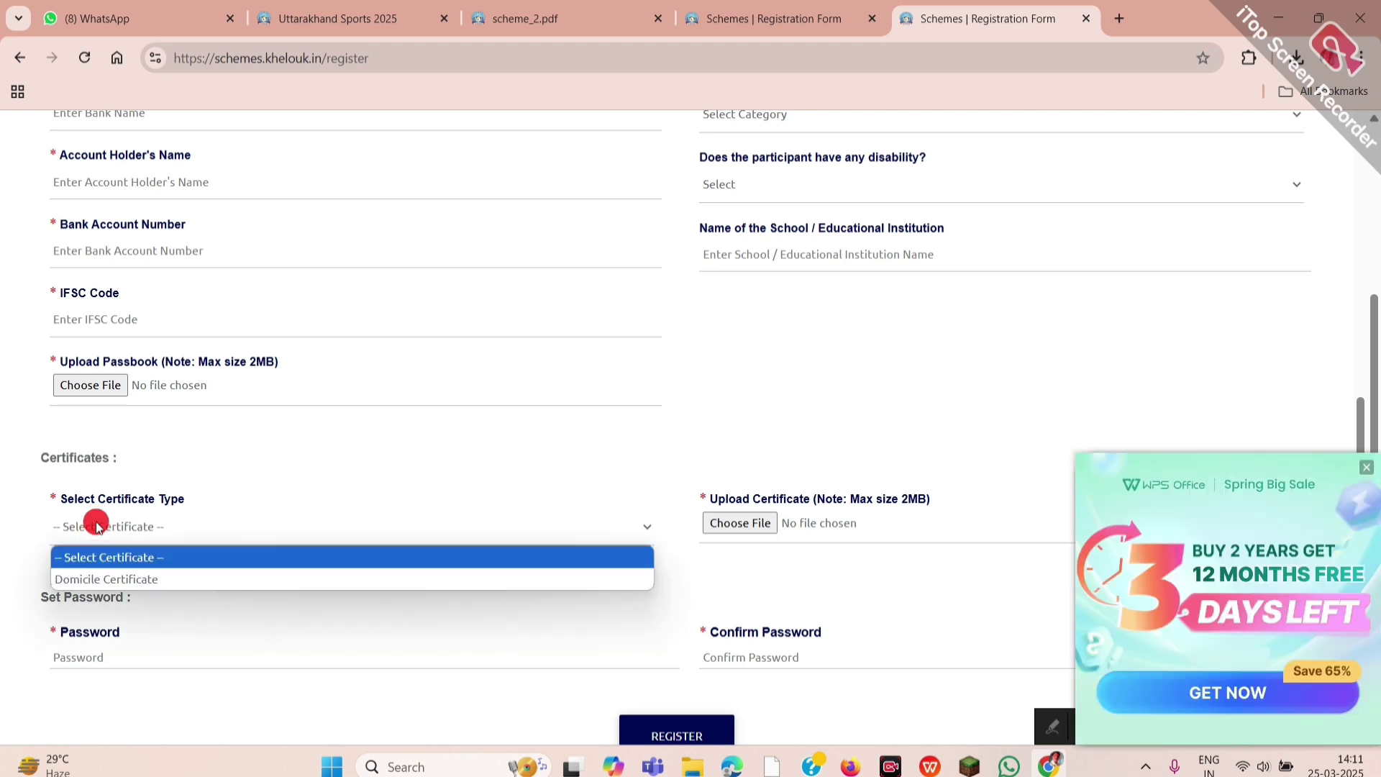
{"action": "left_click", "coordinate": [110, 583]}
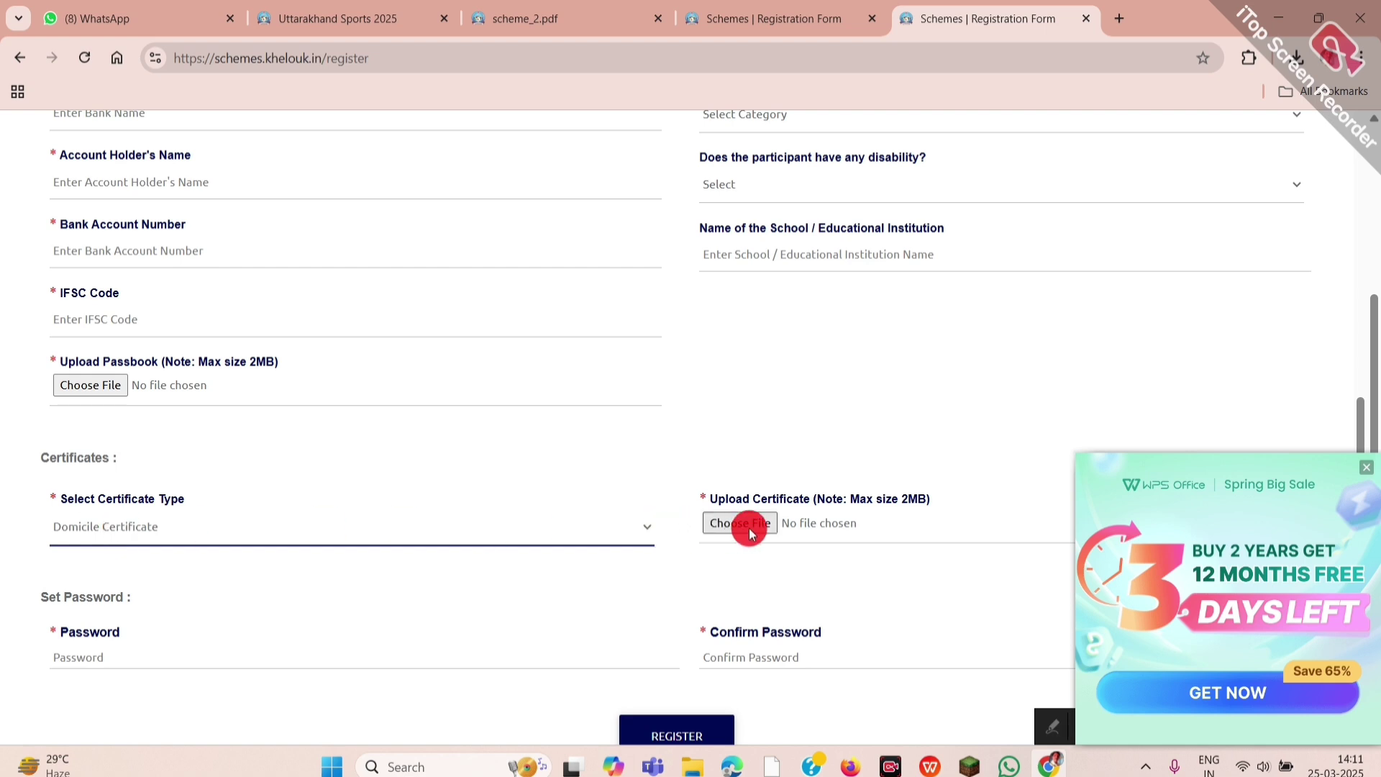
{"action": "left_click", "coordinate": [1370, 474]}
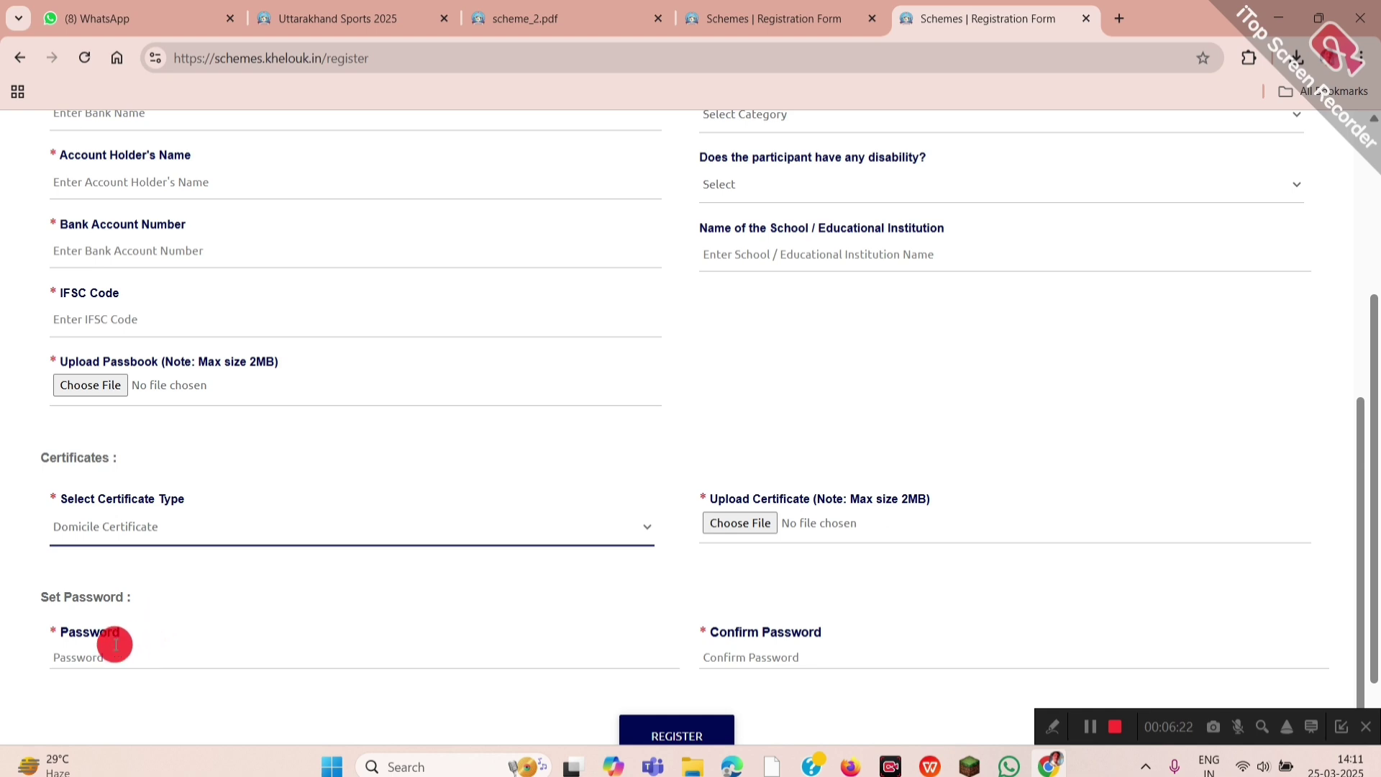
{"action": "scroll", "coordinate": [99, 644], "scroll_direction": "down", "scroll_amount": 1}
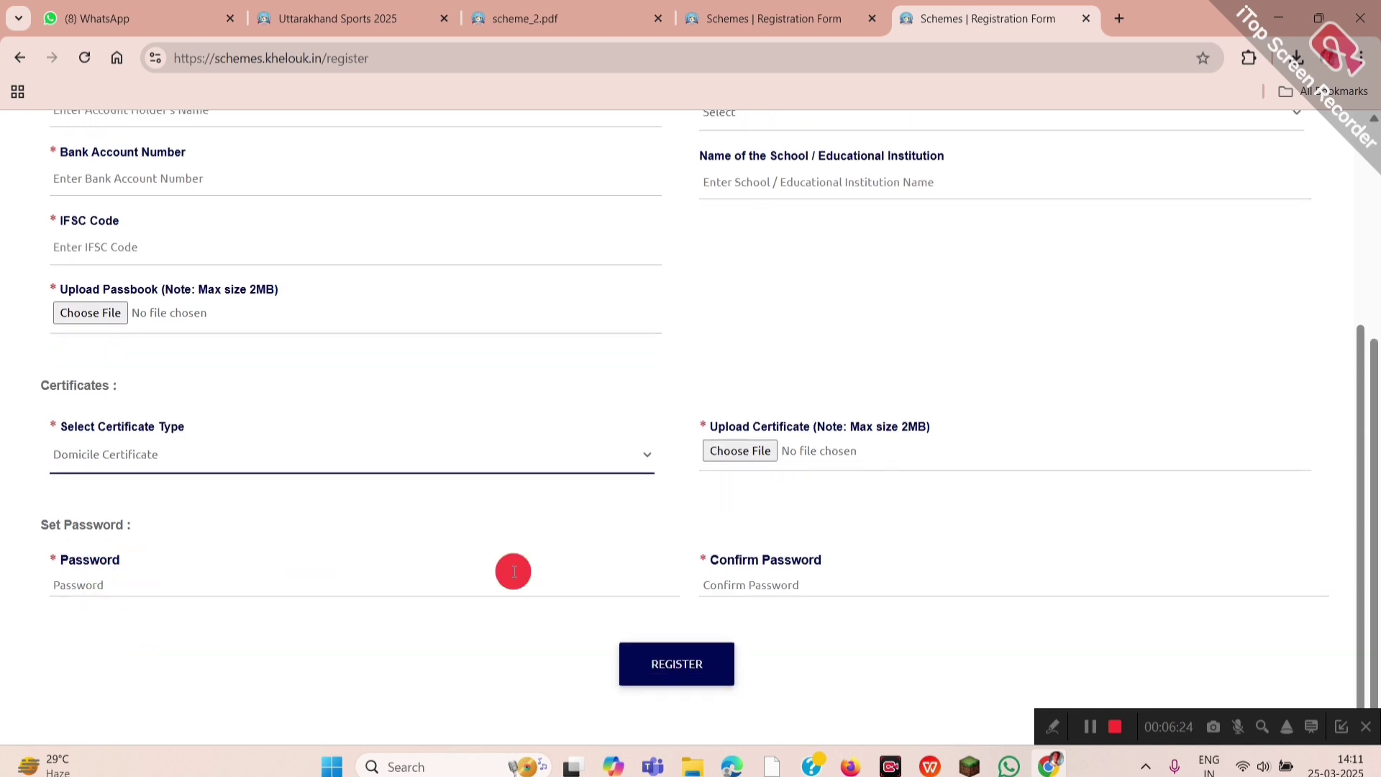
Return to the age category and sports fields and check the list of available sports.
{"action": "scroll", "coordinate": [806, 578], "scroll_direction": "up", "scroll_amount": 6}
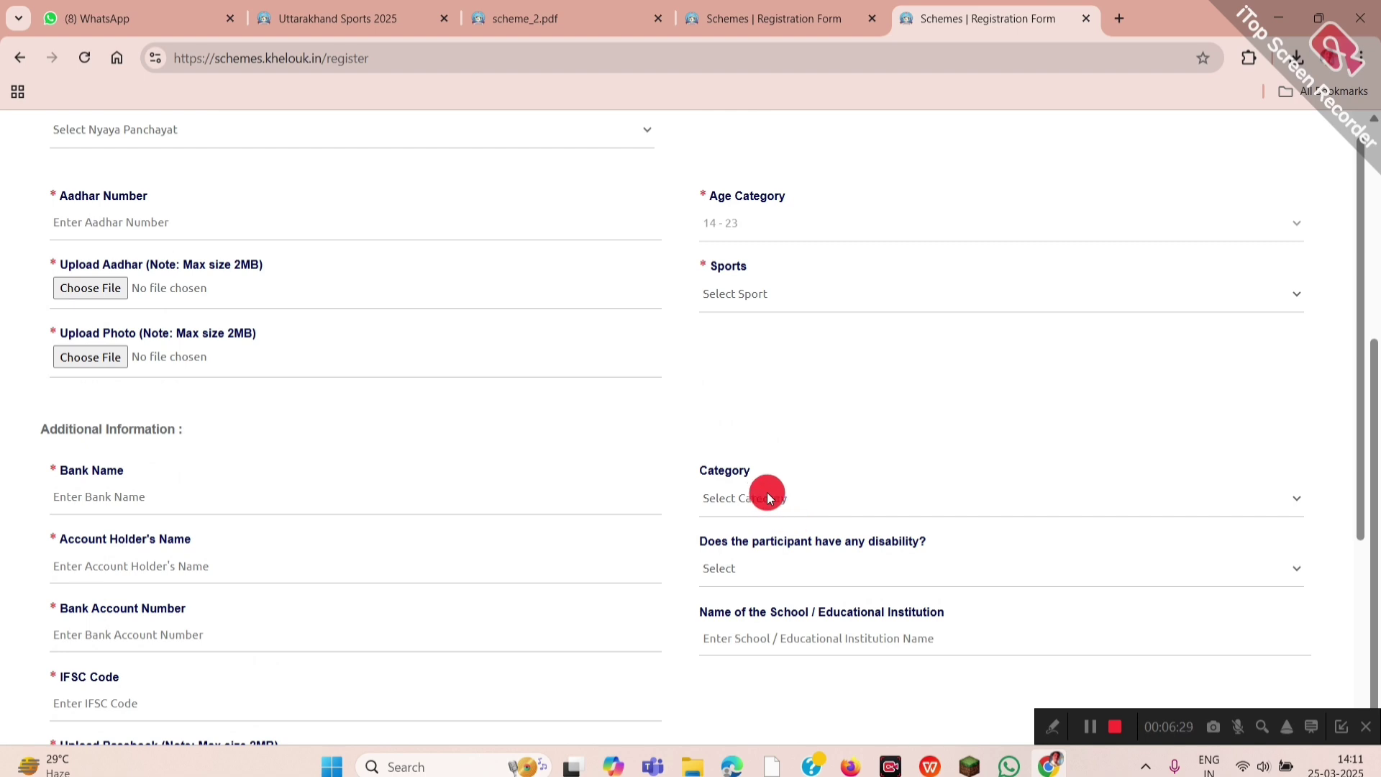
{"action": "scroll", "coordinate": [754, 404], "scroll_direction": "up", "scroll_amount": 1}
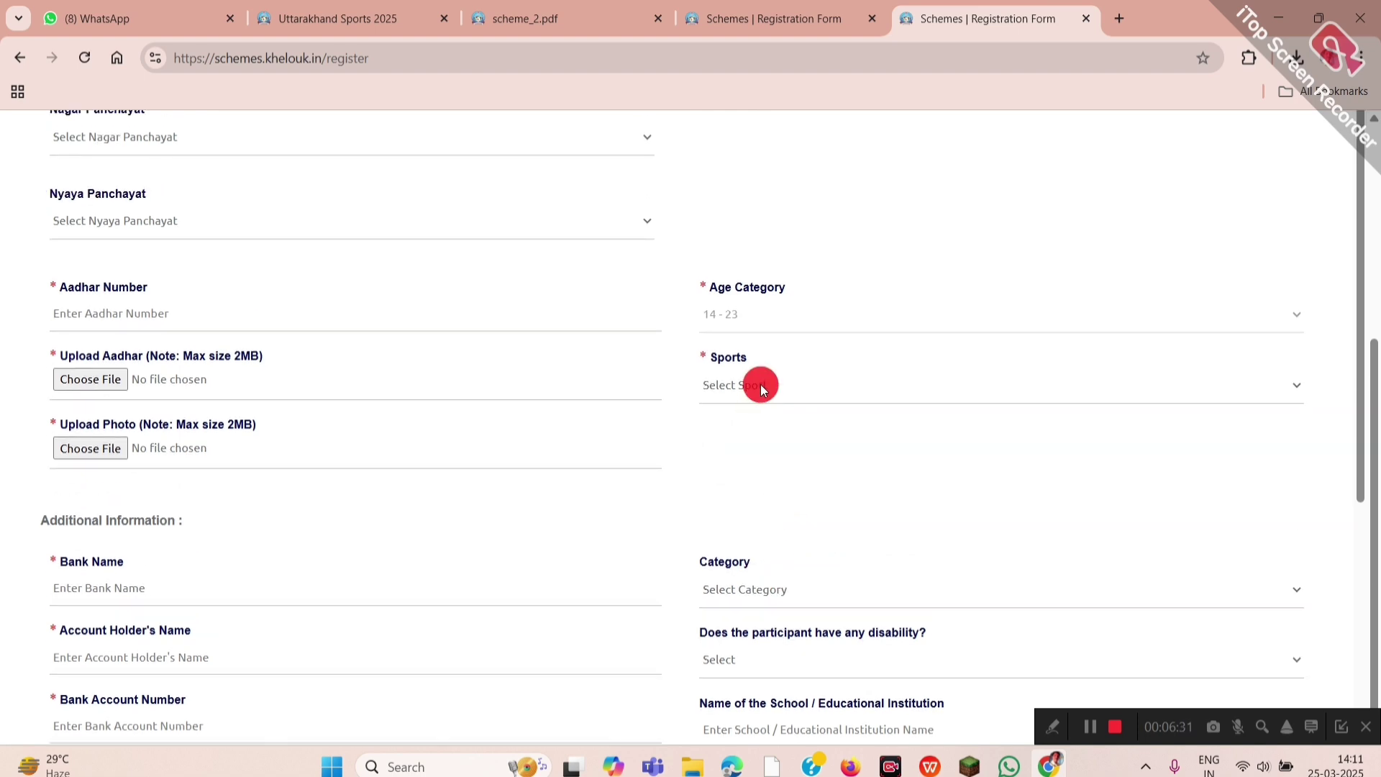
{"action": "left_click", "coordinate": [760, 387]}
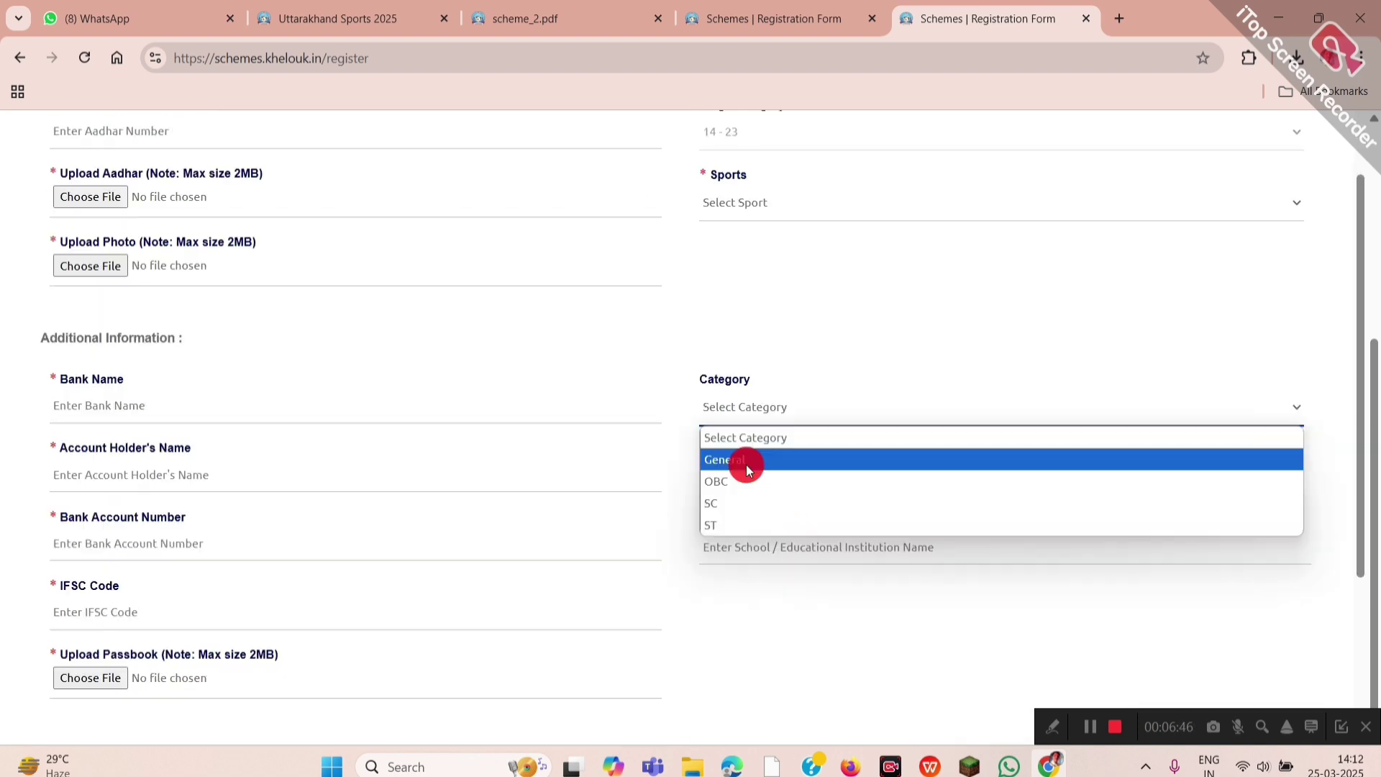
Set the participant's category to General and answer No to the disability question.
{"action": "left_click", "coordinate": [747, 465]}
{"action": "scroll", "coordinate": [745, 498], "scroll_direction": "down", "scroll_amount": 1}
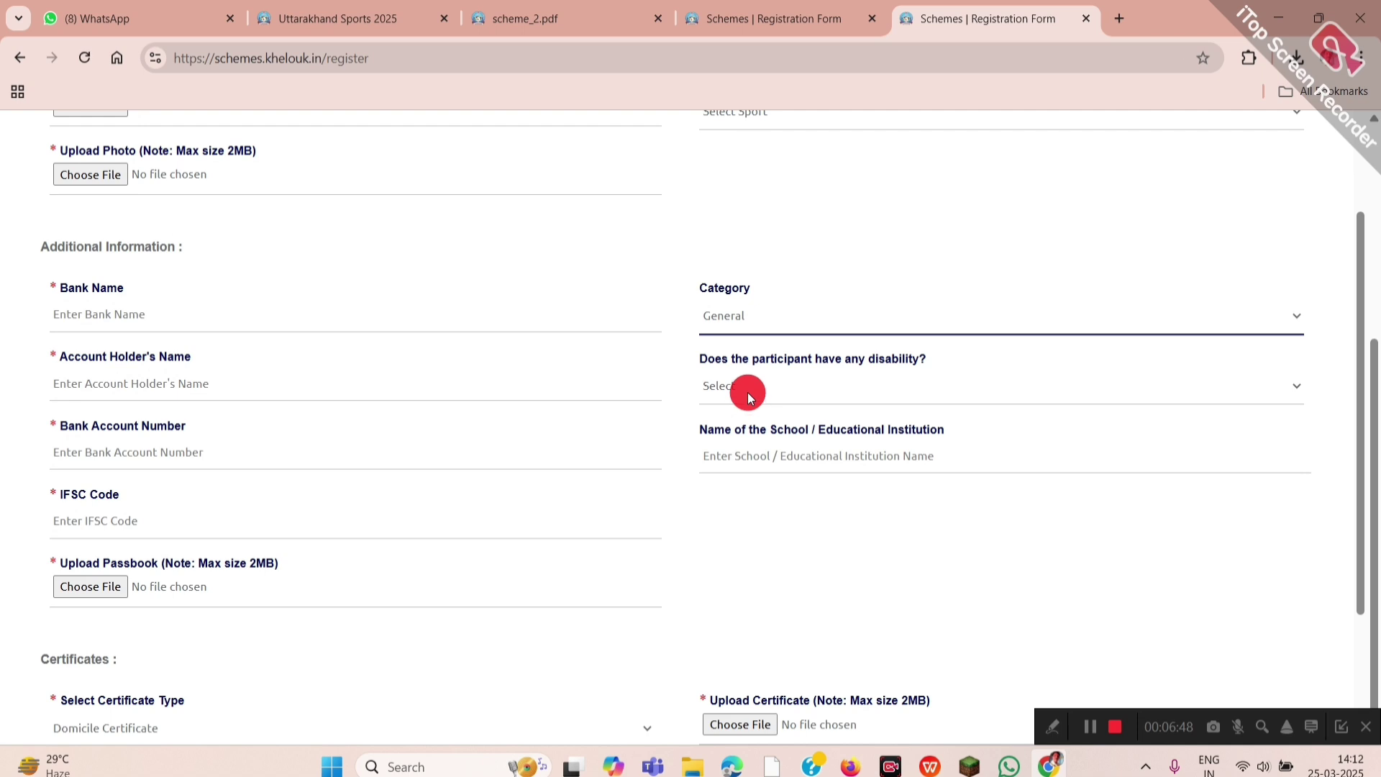
{"action": "left_click", "coordinate": [748, 391]}
{"action": "left_click", "coordinate": [748, 463]}
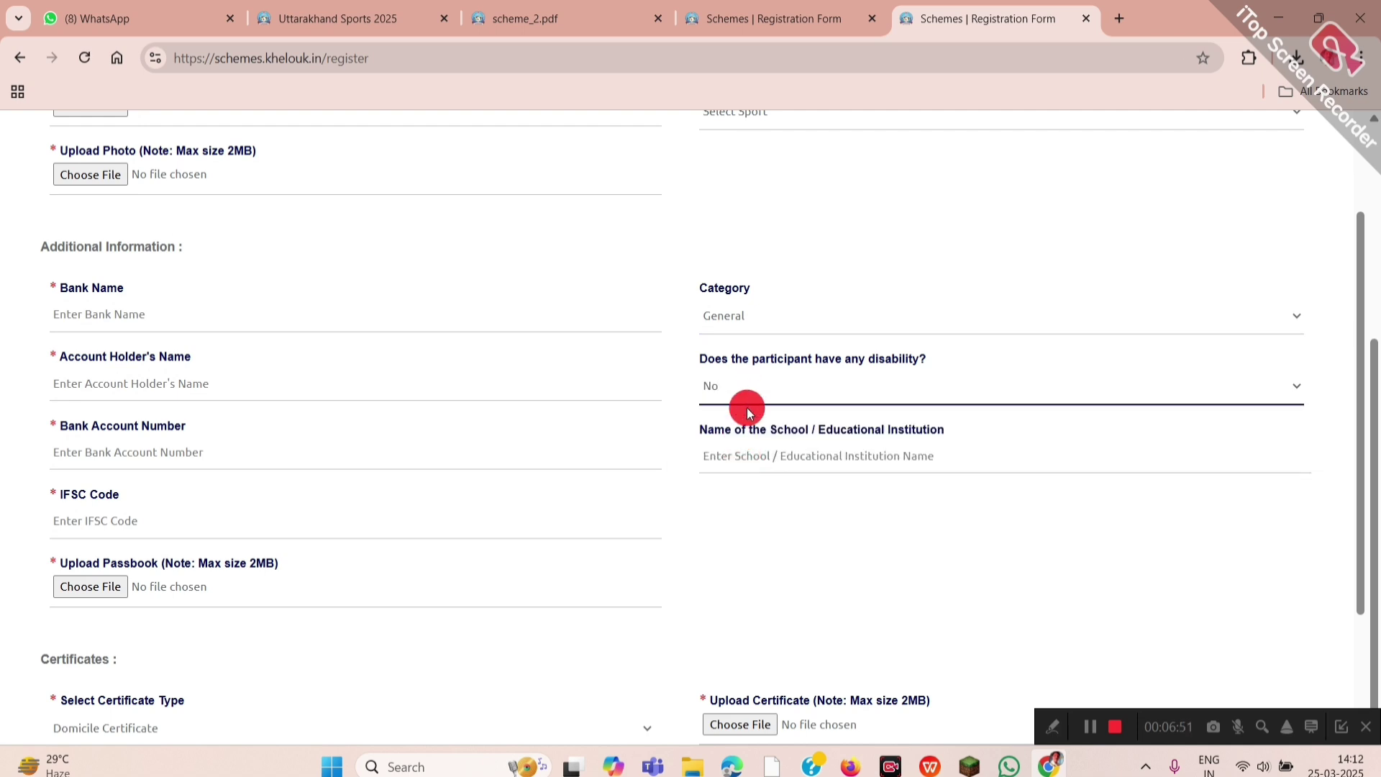
Fill in the school name with the suggested Ghss Mathuron Patli and clear the field again.
{"action": "scroll", "coordinate": [747, 399], "scroll_direction": "down", "scroll_amount": 1}
{"action": "left_click", "coordinate": [748, 357]}
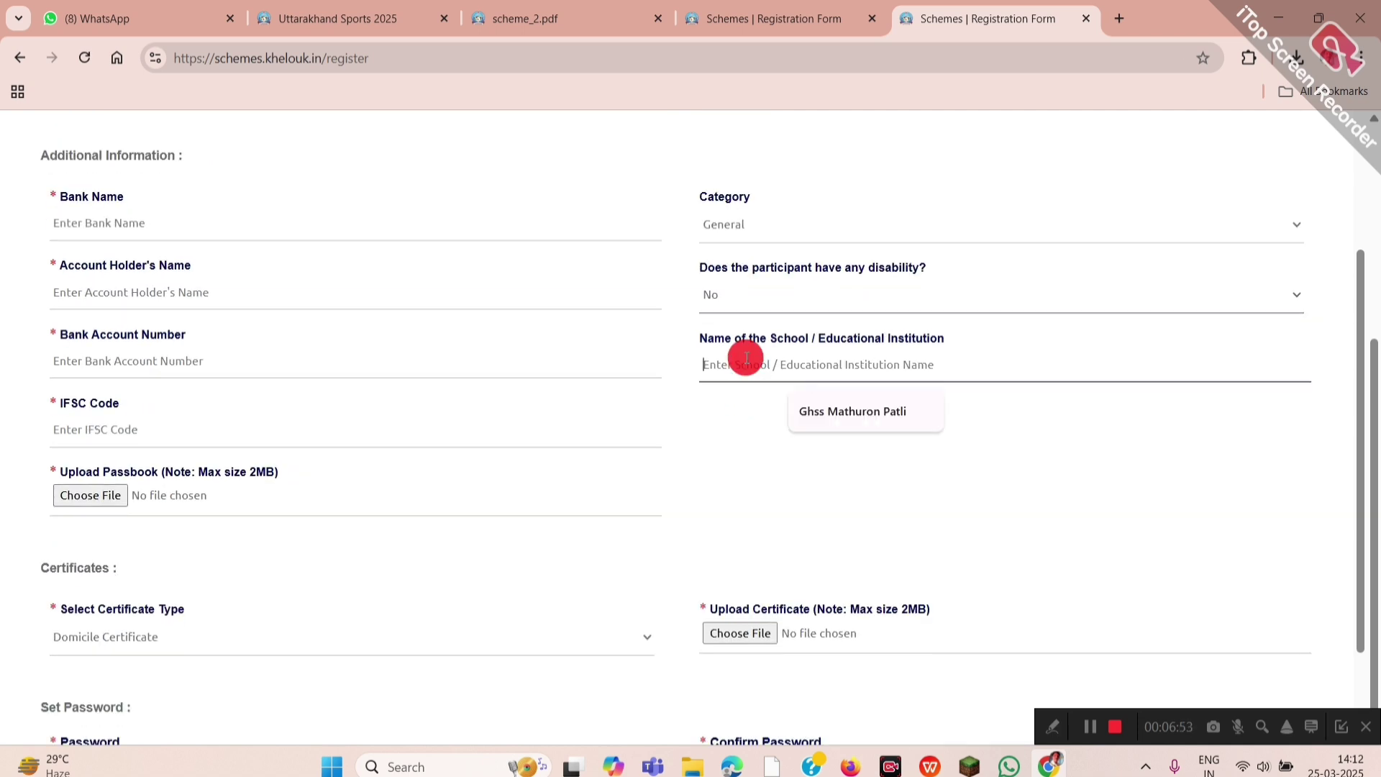
{"action": "left_click", "coordinate": [832, 412]}
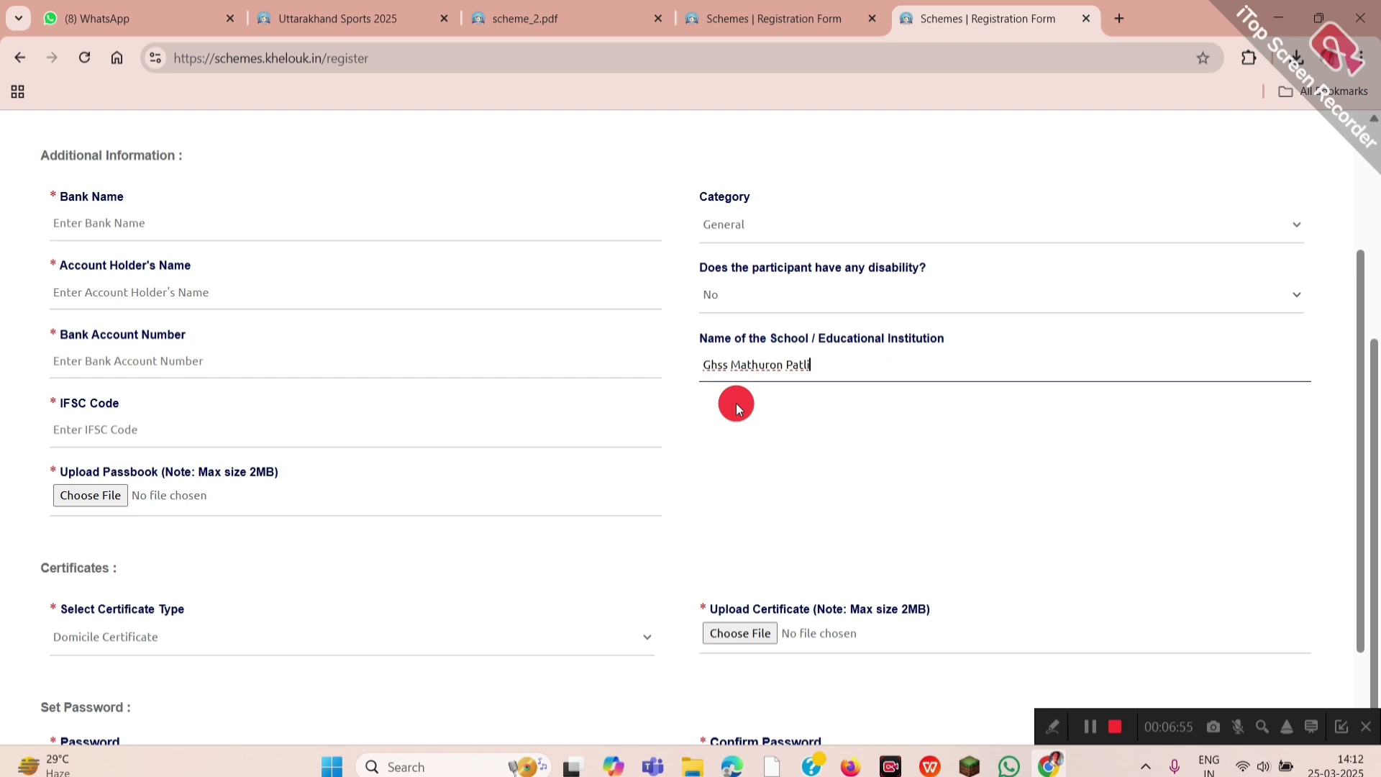
{"action": "scroll", "coordinate": [736, 407], "scroll_direction": "down", "scroll_amount": 2}
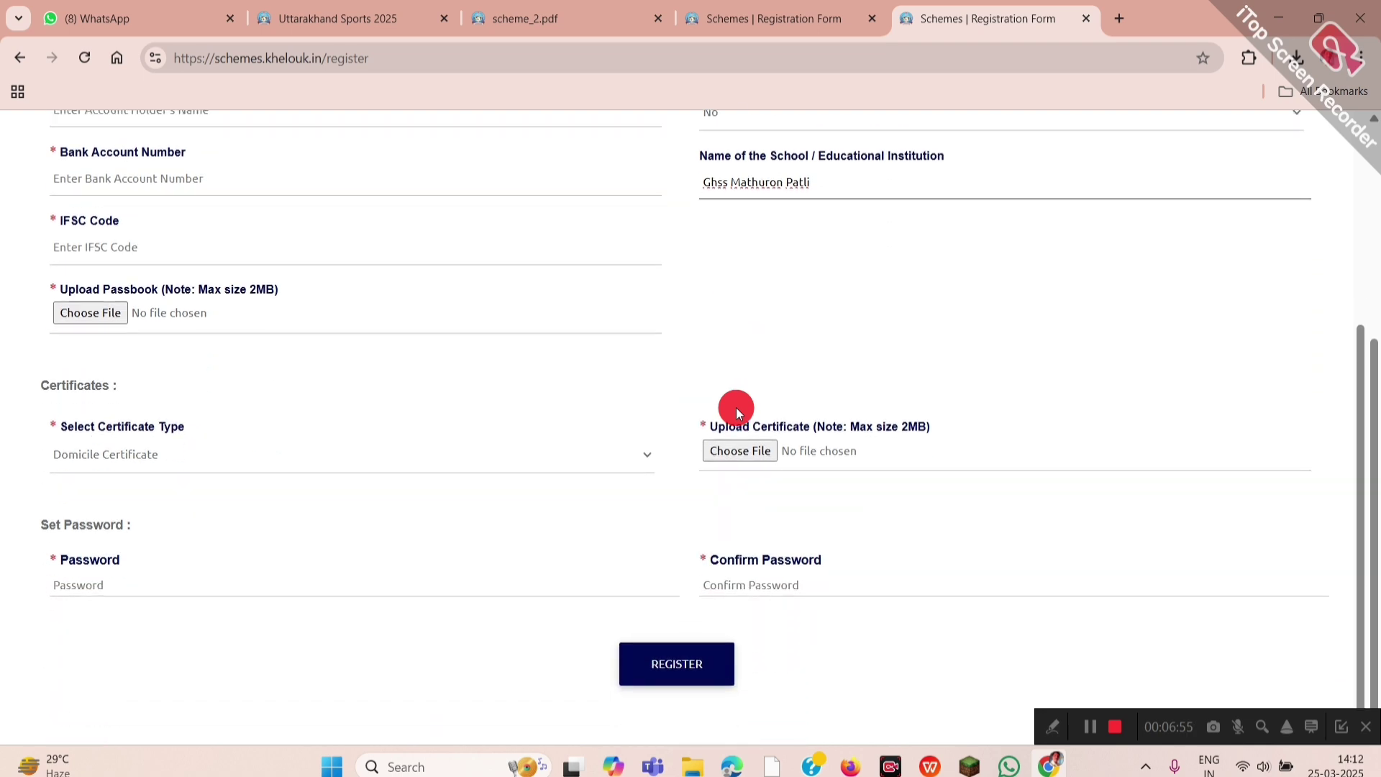
{"action": "left_click", "coordinate": [804, 162]}
{"action": "key", "text": "ctrl+BackSpace"}
{"action": "key", "text": "ctrl+BackSpace"}
{"action": "key", "text": "ctrl+BackSpace"}
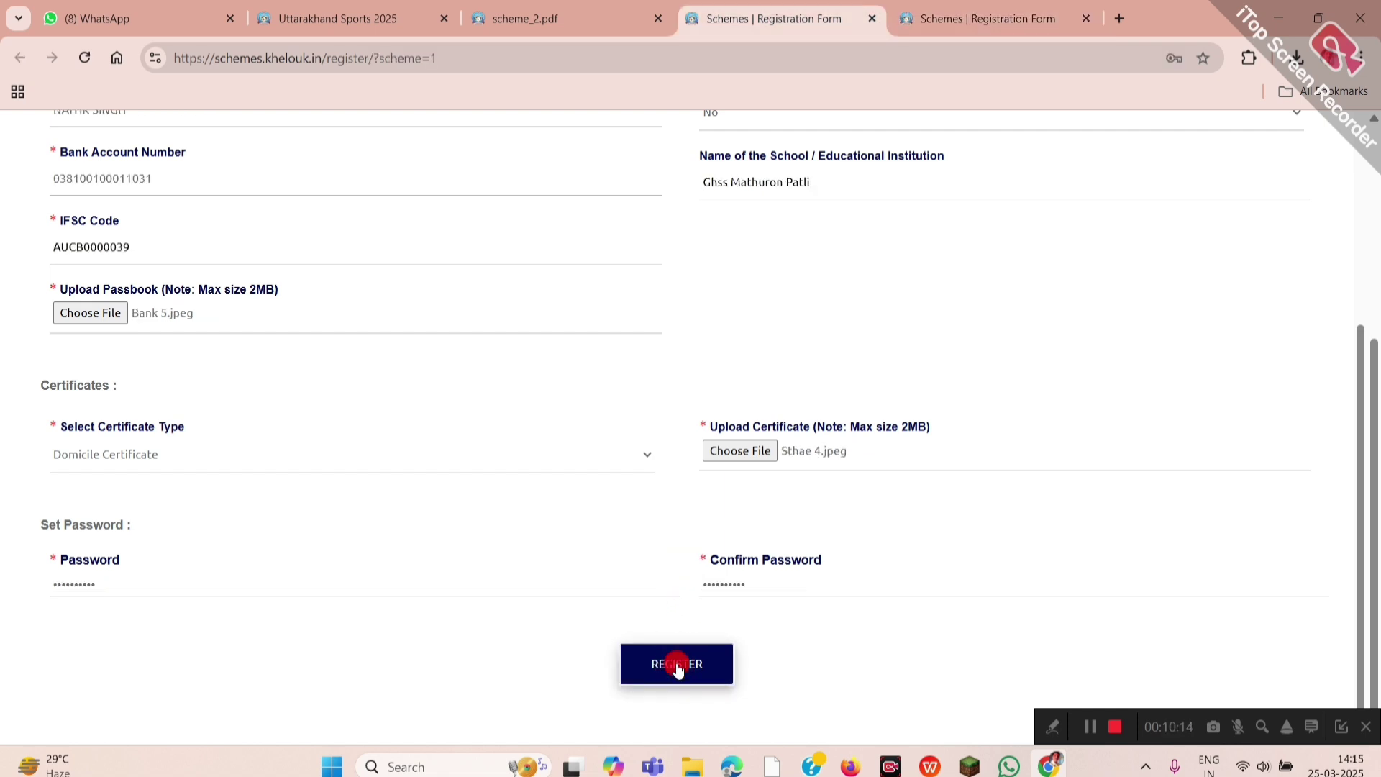
Submit the completed registration form and close the completion message.
{"action": "left_click", "coordinate": [678, 663]}
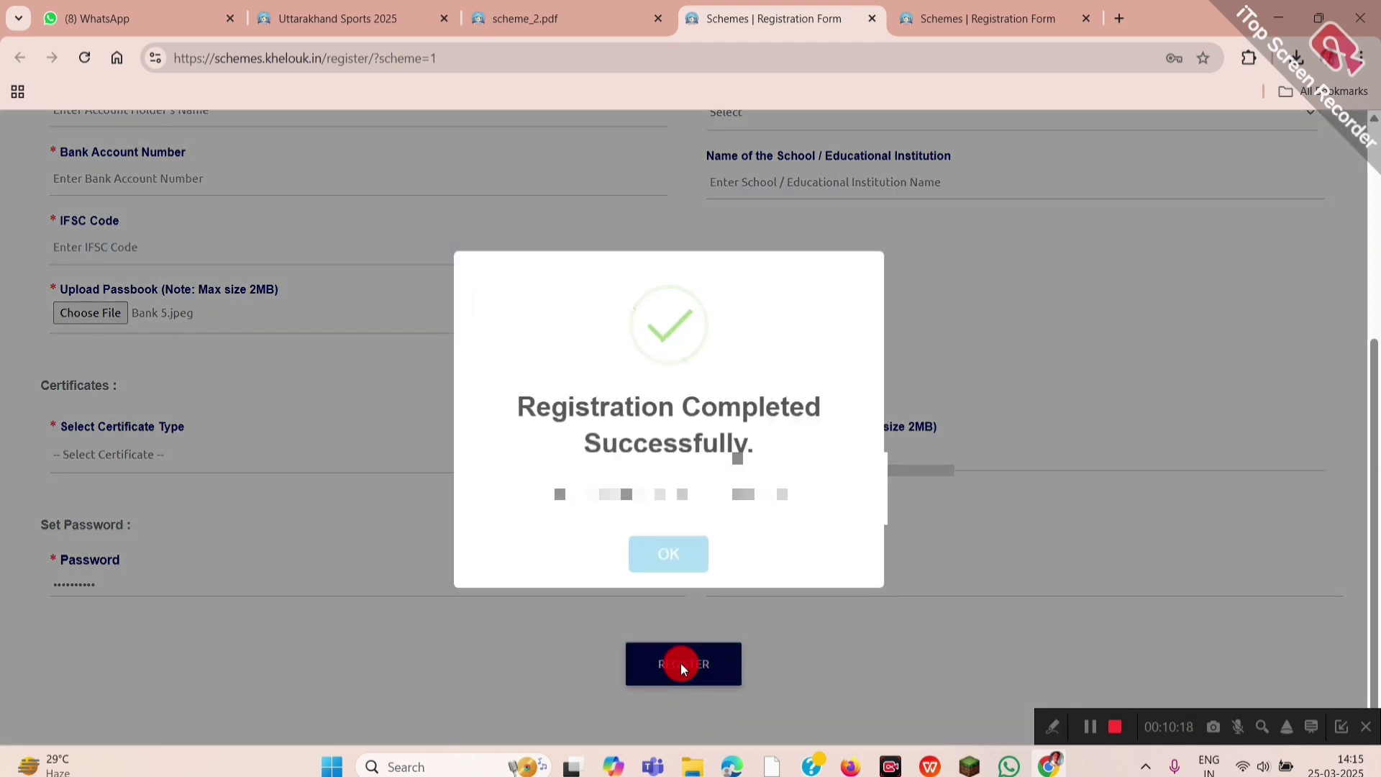
{"action": "left_click", "coordinate": [672, 560]}
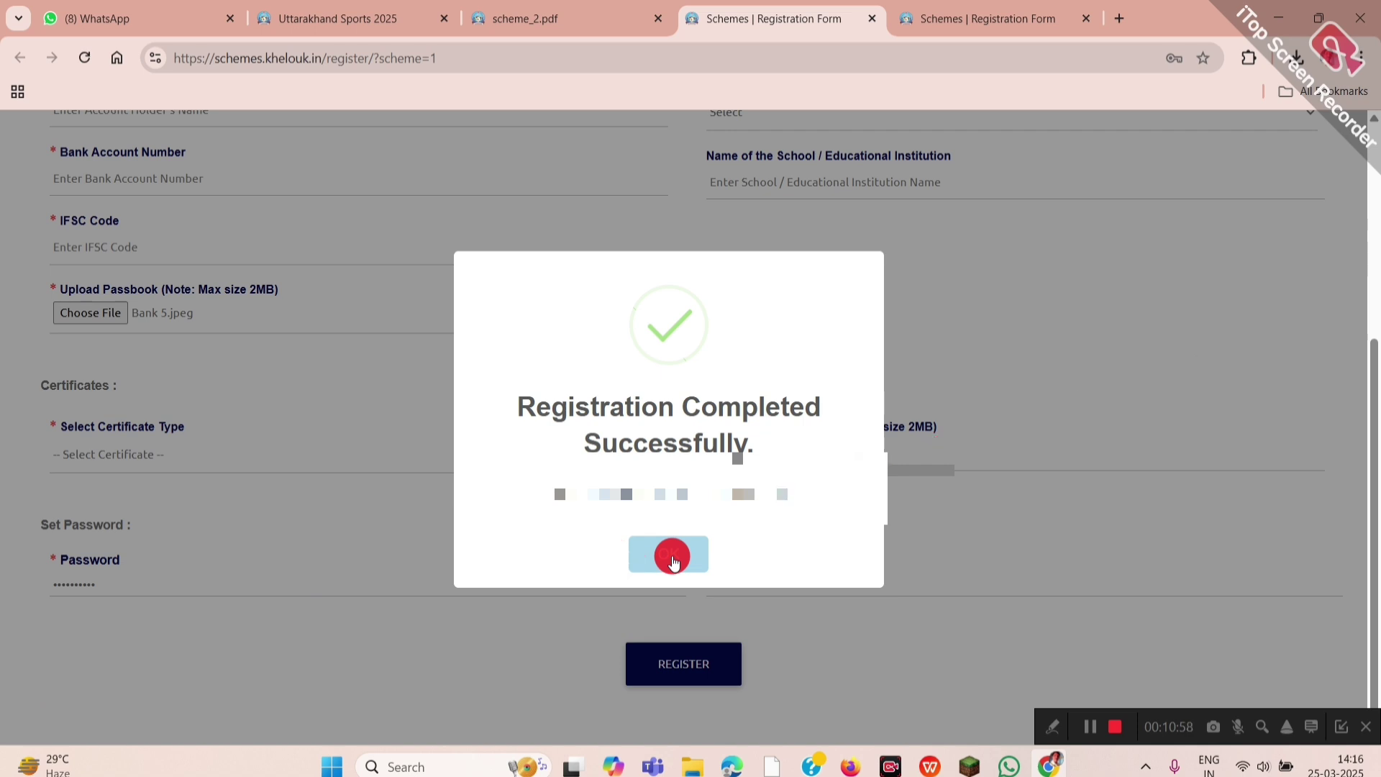
{"action": "left_click", "coordinate": [673, 559]}
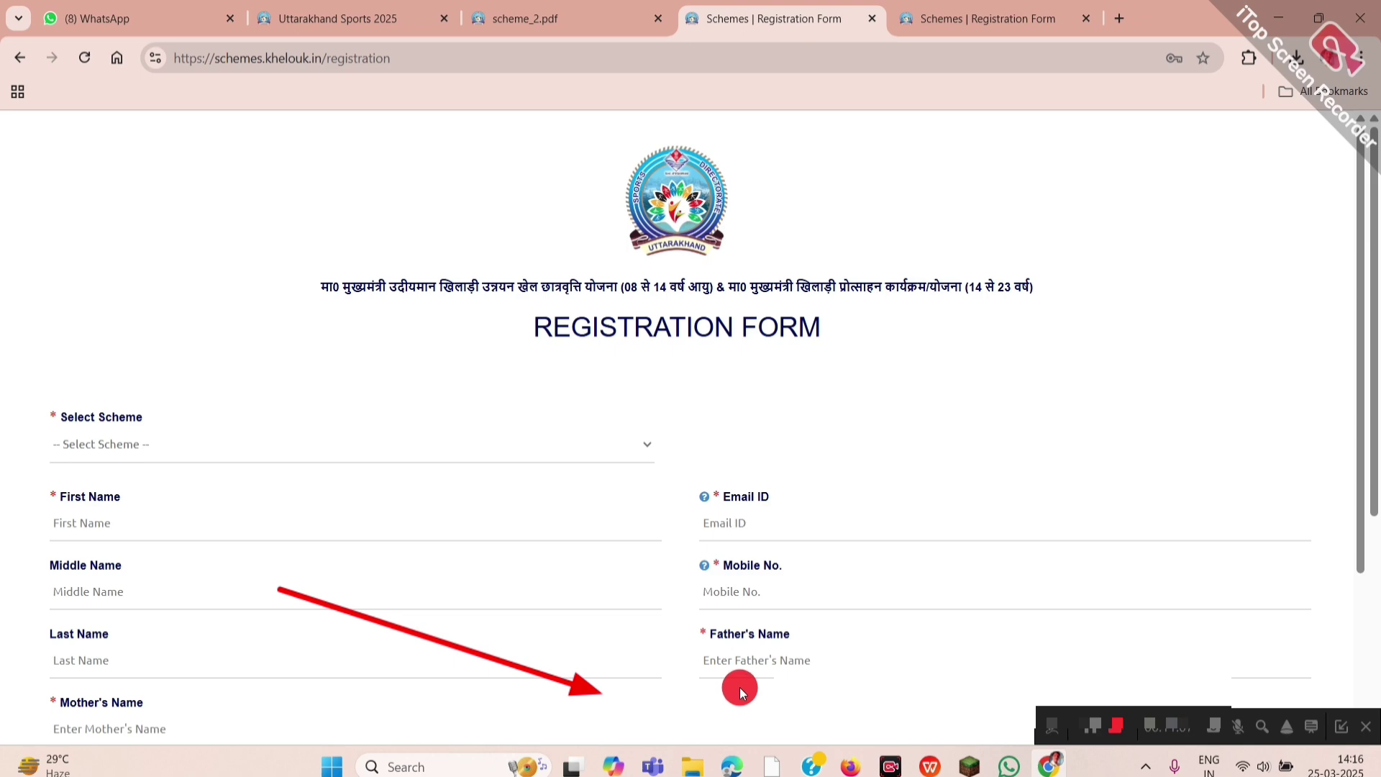
{"action": "scroll", "coordinate": [742, 697], "scroll_direction": "down", "scroll_amount": 4}
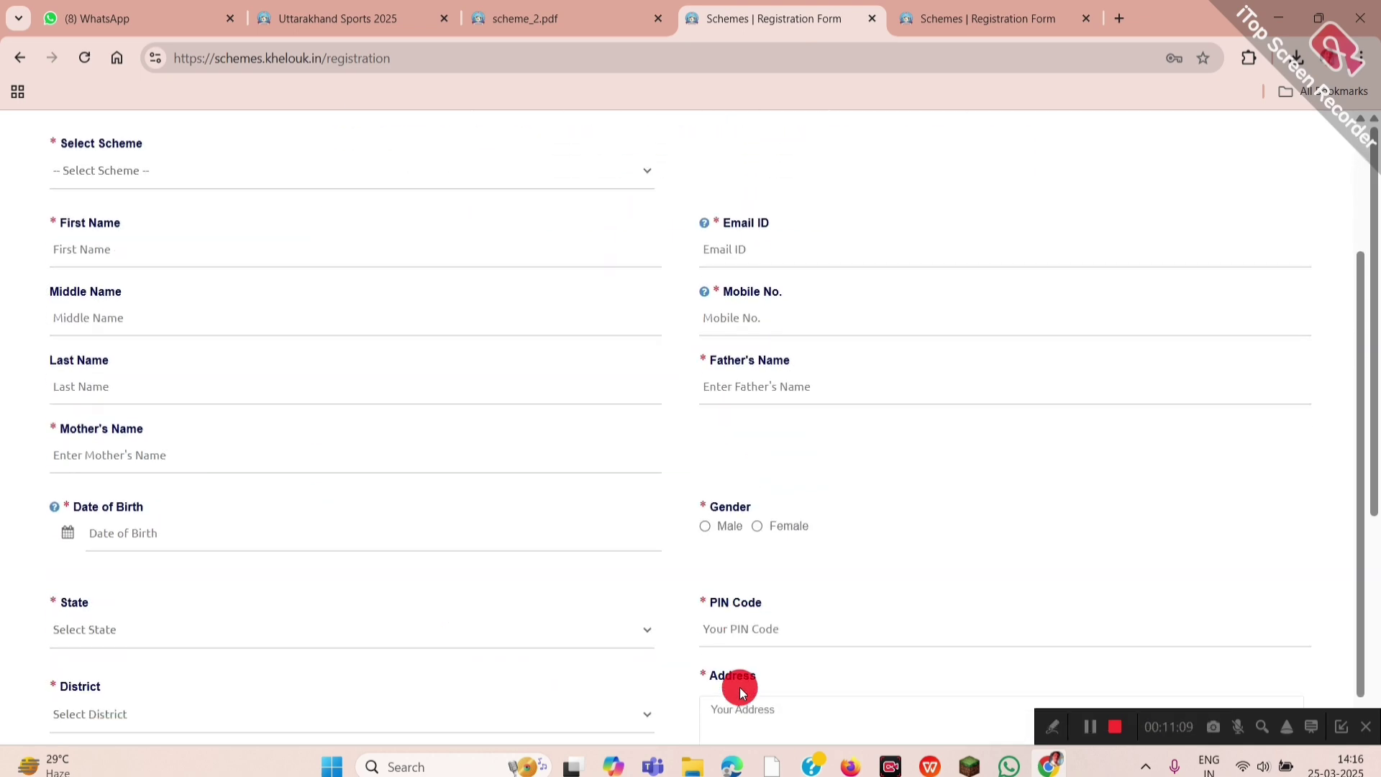
{"action": "scroll", "coordinate": [742, 691], "scroll_direction": "up", "scroll_amount": 3}
{"action": "scroll", "coordinate": [742, 691], "scroll_direction": "down", "scroll_amount": 5}
{"action": "scroll", "coordinate": [743, 692], "scroll_direction": "down", "scroll_amount": 5}
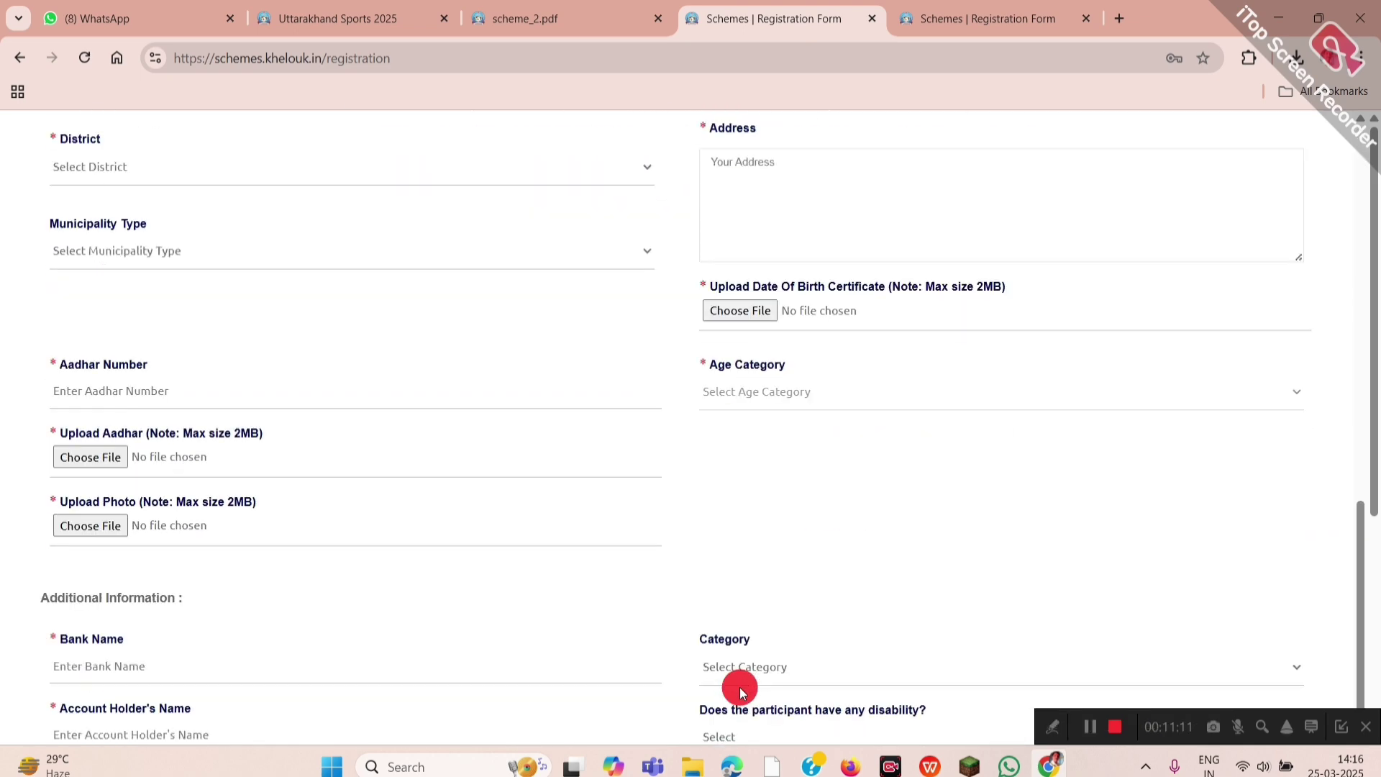
Return to the Uttarakhand Sports 2025 schemes page and open the portal's email login page.
{"action": "left_click", "coordinate": [361, 21]}
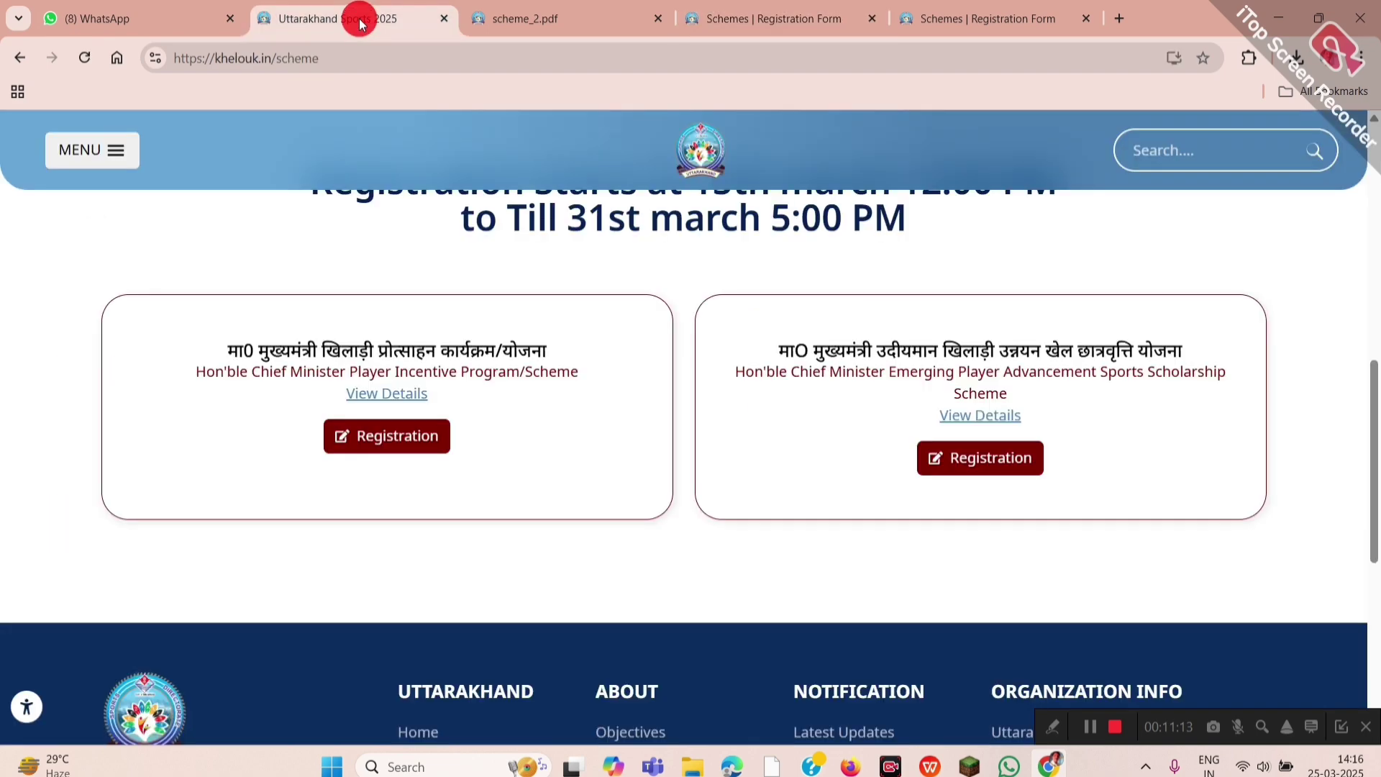
{"action": "scroll", "coordinate": [369, 266], "scroll_direction": "up", "scroll_amount": 6}
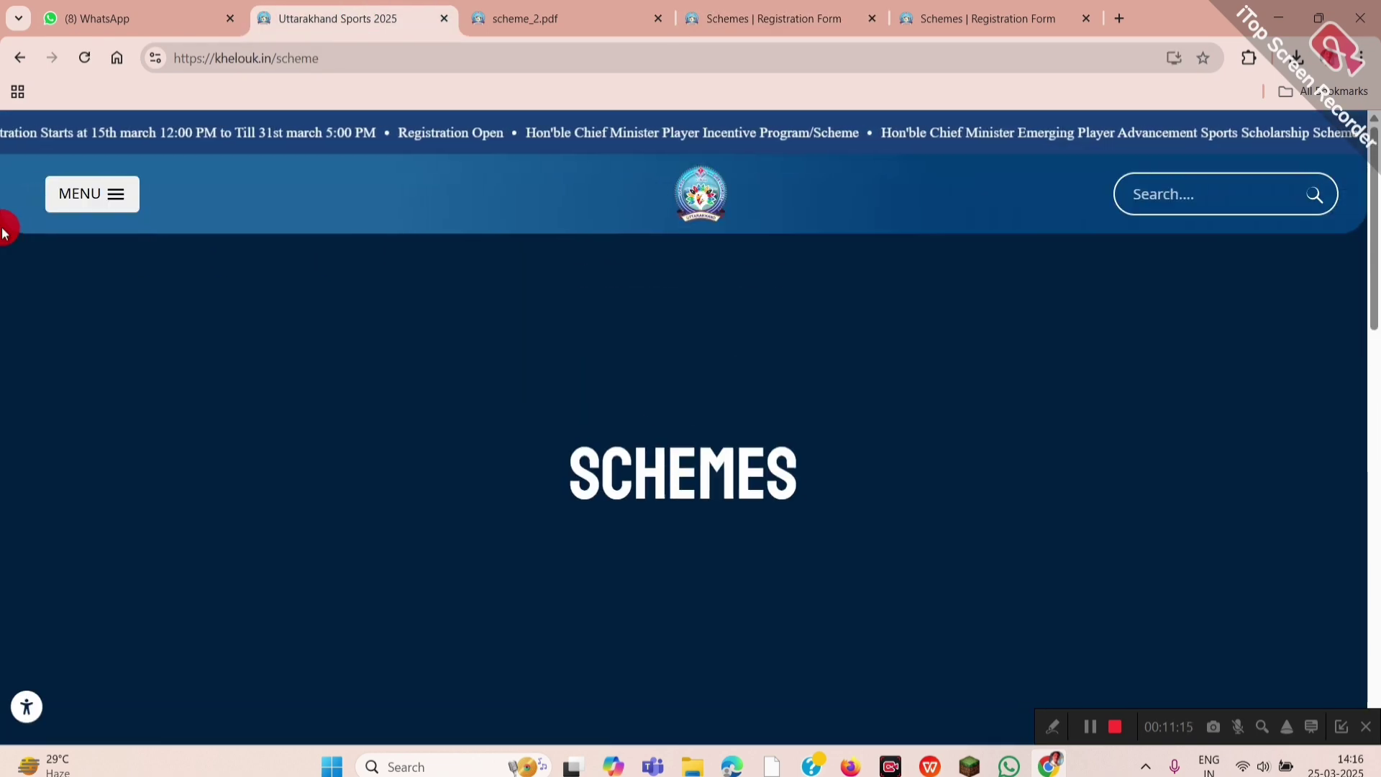
{"action": "left_click", "coordinate": [116, 195]}
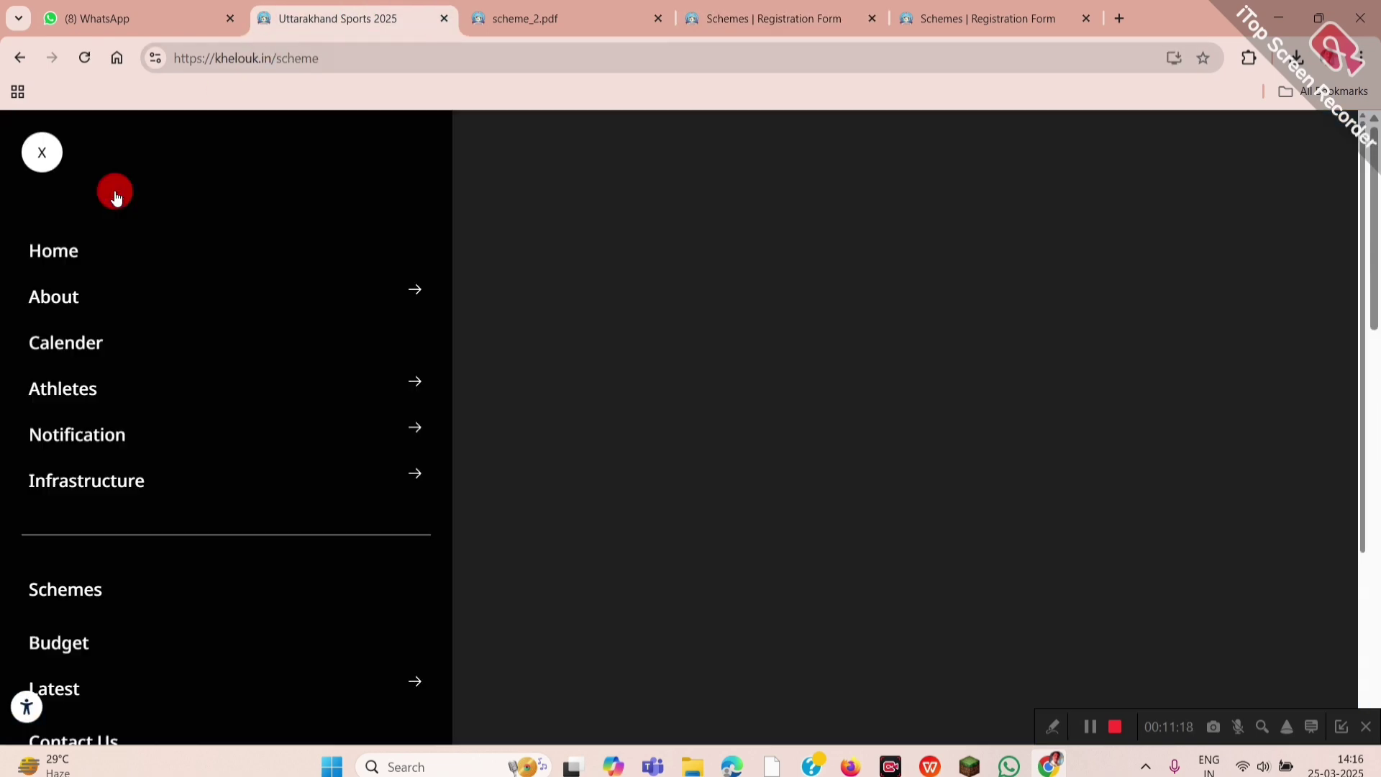
{"action": "scroll", "coordinate": [145, 477], "scroll_direction": "down", "scroll_amount": 3}
{"action": "scroll", "coordinate": [148, 480], "scroll_direction": "down", "scroll_amount": 1}
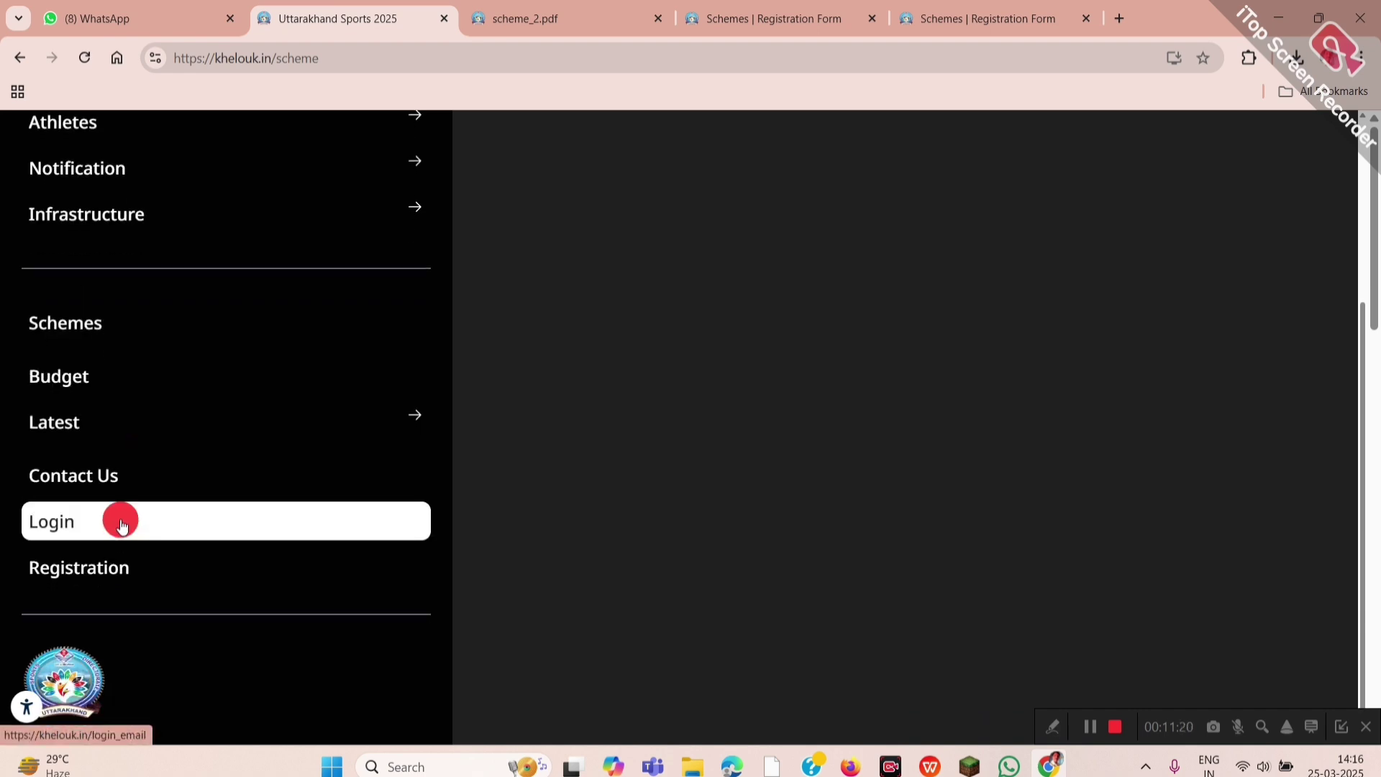
{"action": "left_click", "coordinate": [121, 526]}
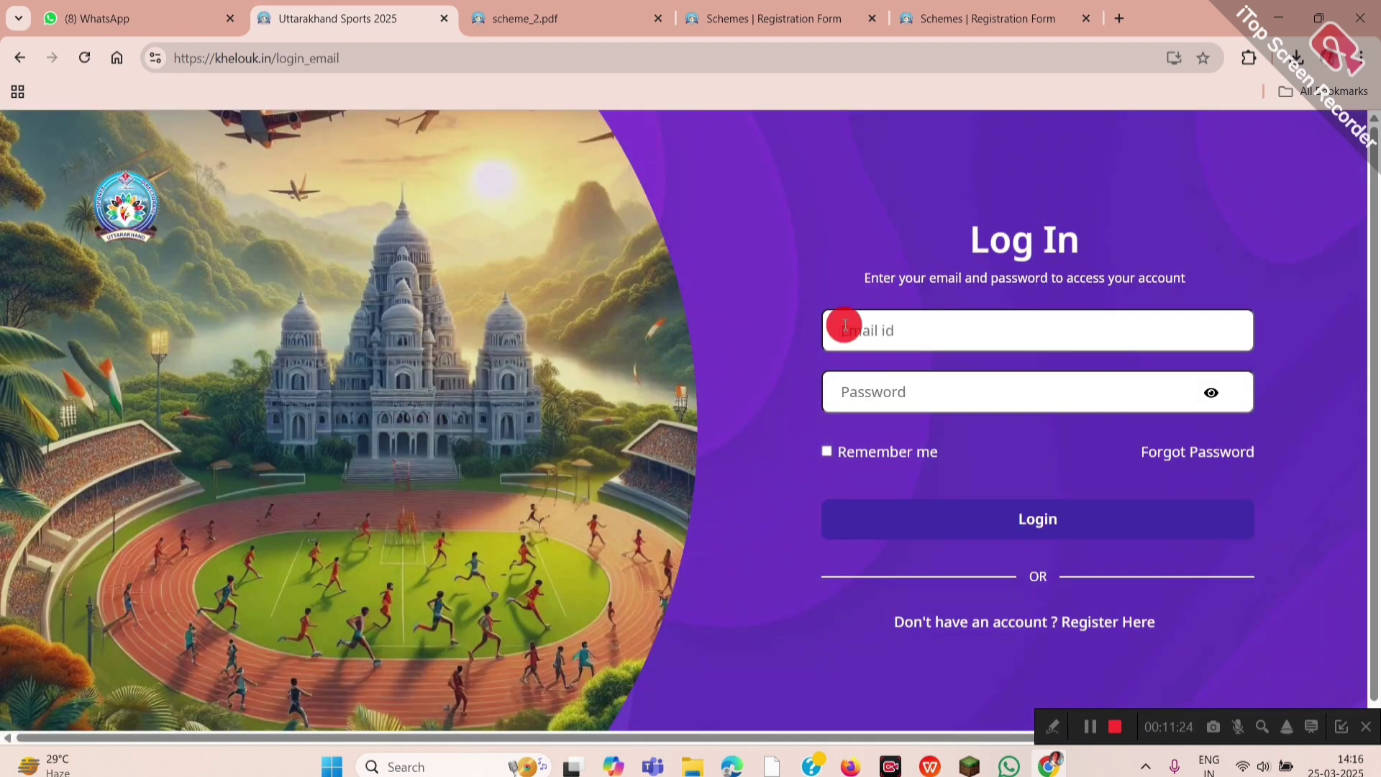
Try to log in with the account's email and password, with Remember me enabled, and reveal the entered password.
{"action": "left_click", "coordinate": [845, 325]}
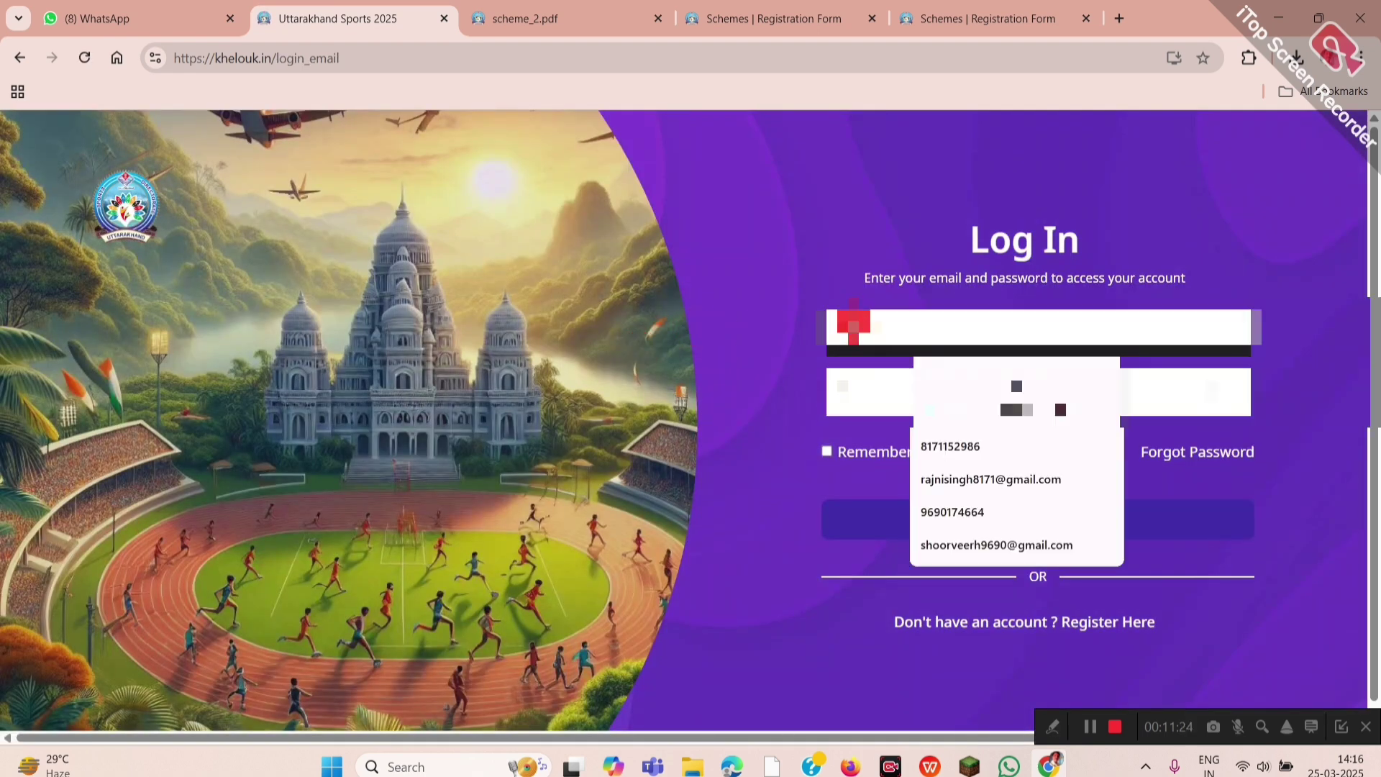
{"action": "left_click", "coordinate": [1002, 406]}
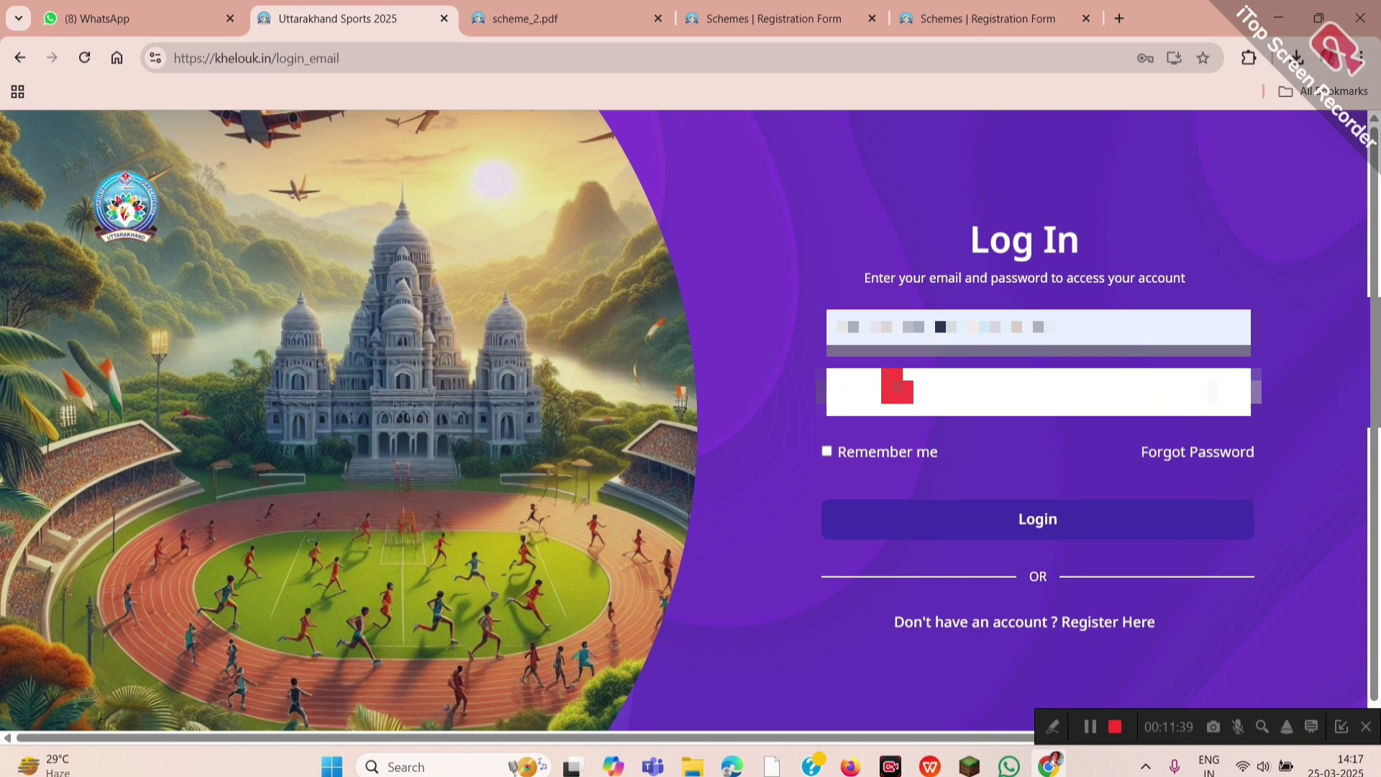
{"action": "left_click", "coordinate": [894, 390]}
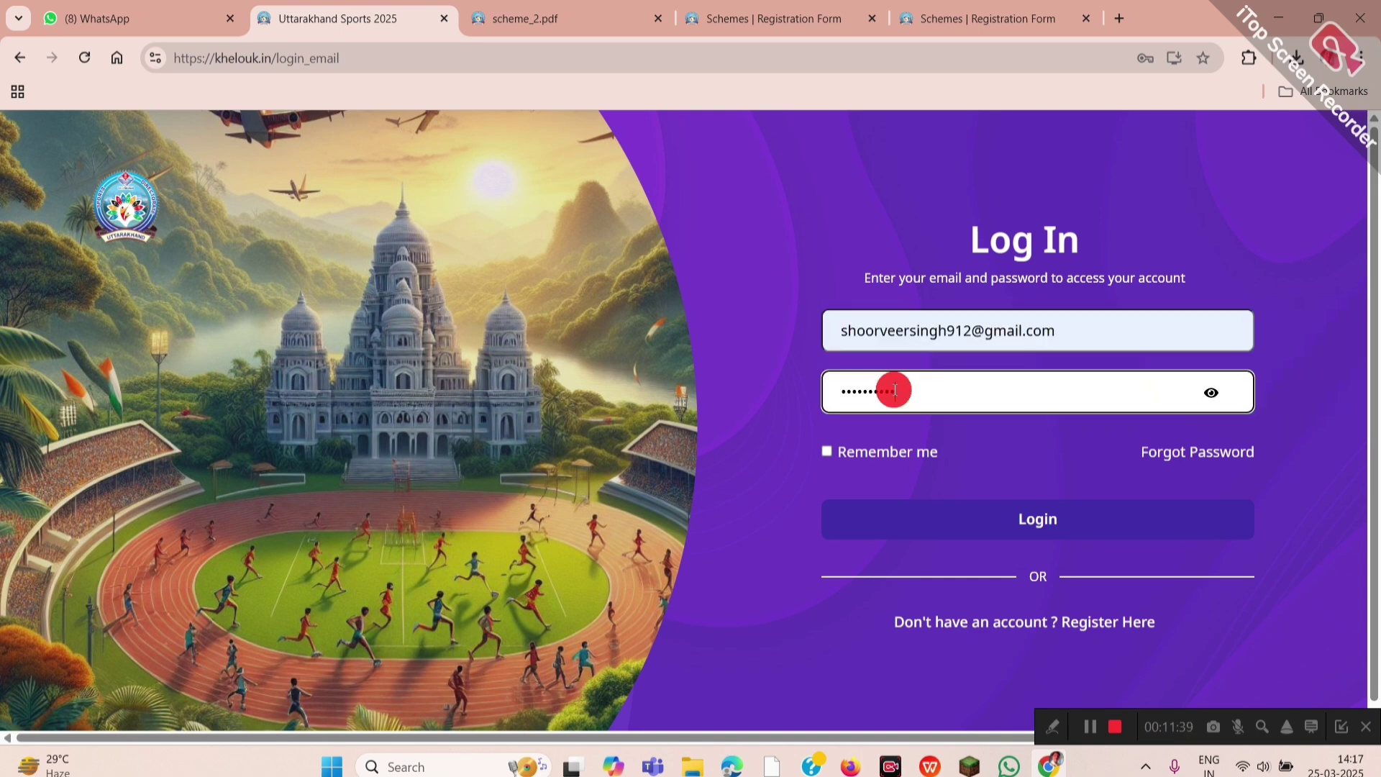
{"action": "left_click", "coordinate": [827, 455]}
{"action": "left_click", "coordinate": [1046, 526]}
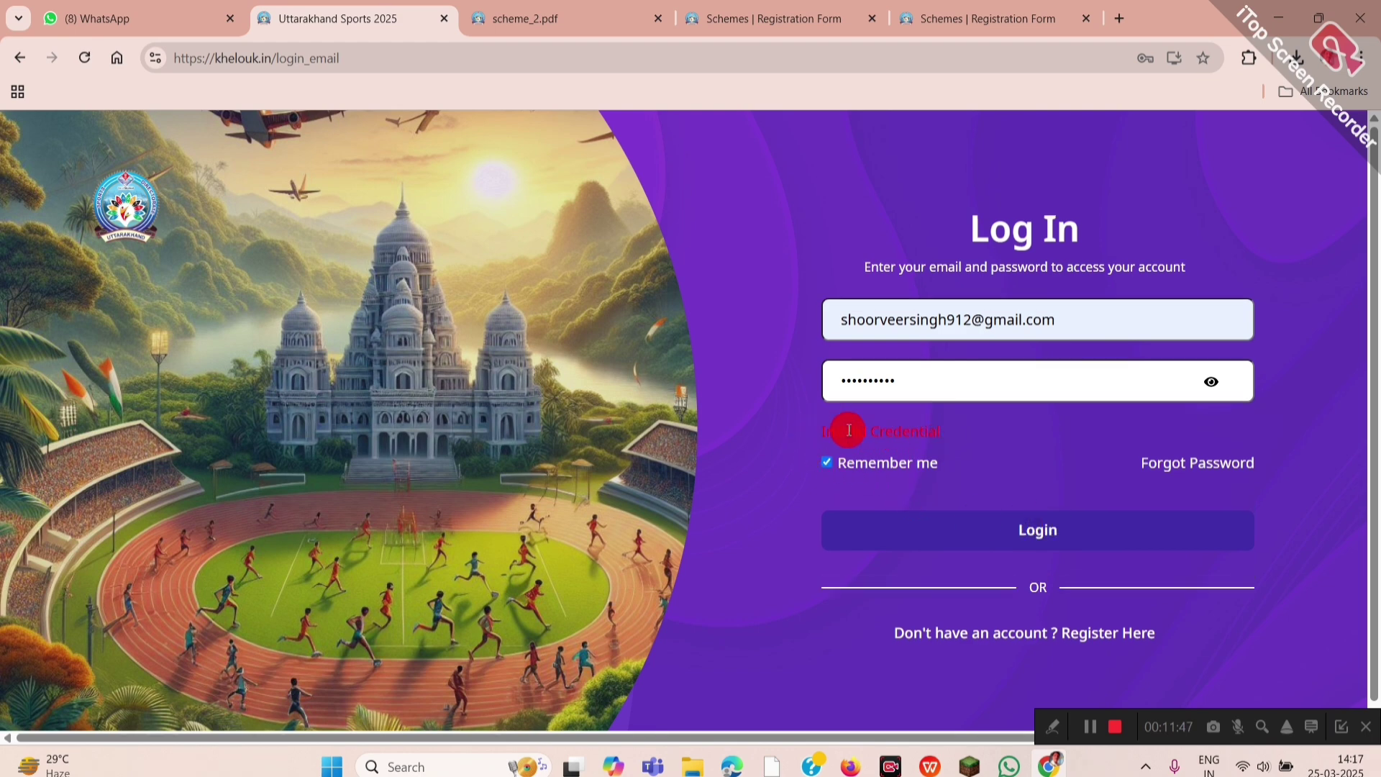
{"action": "left_click", "coordinate": [1211, 381]}
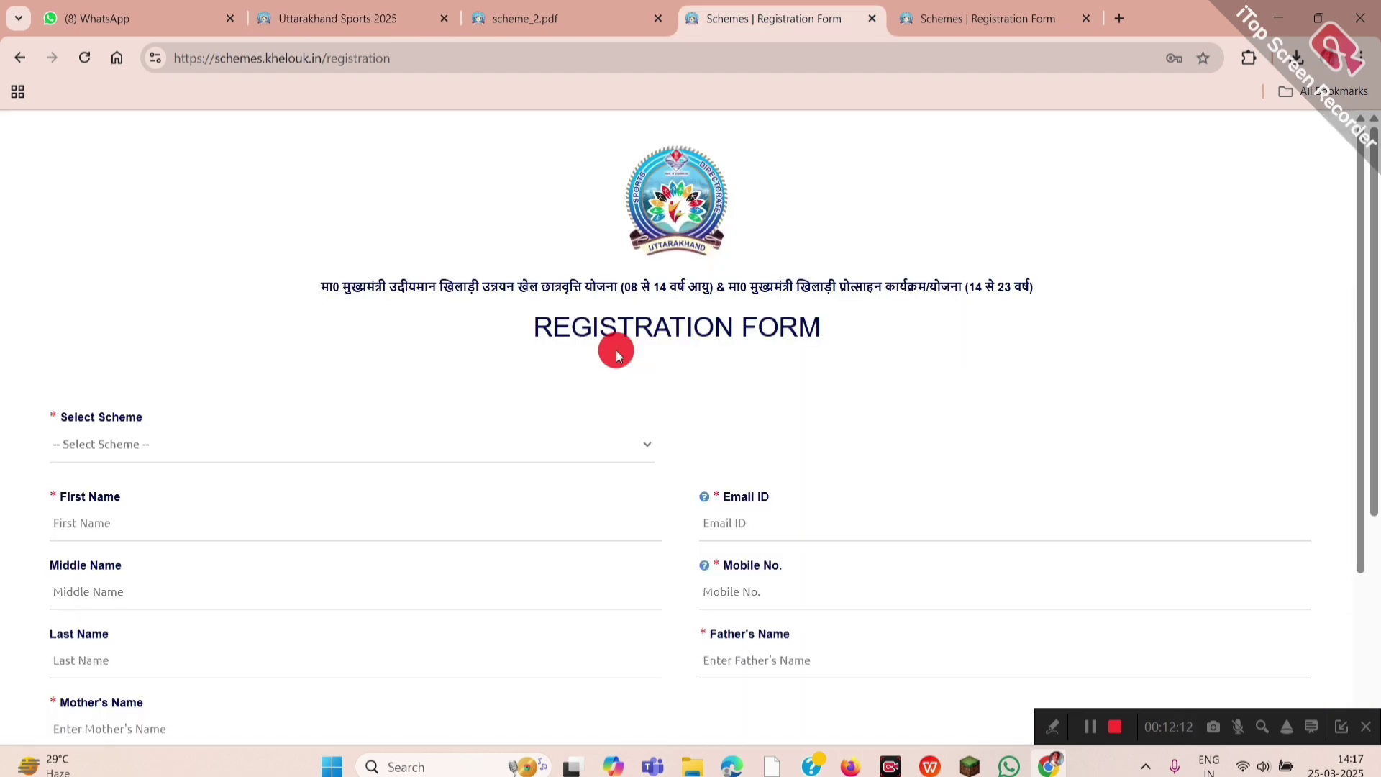